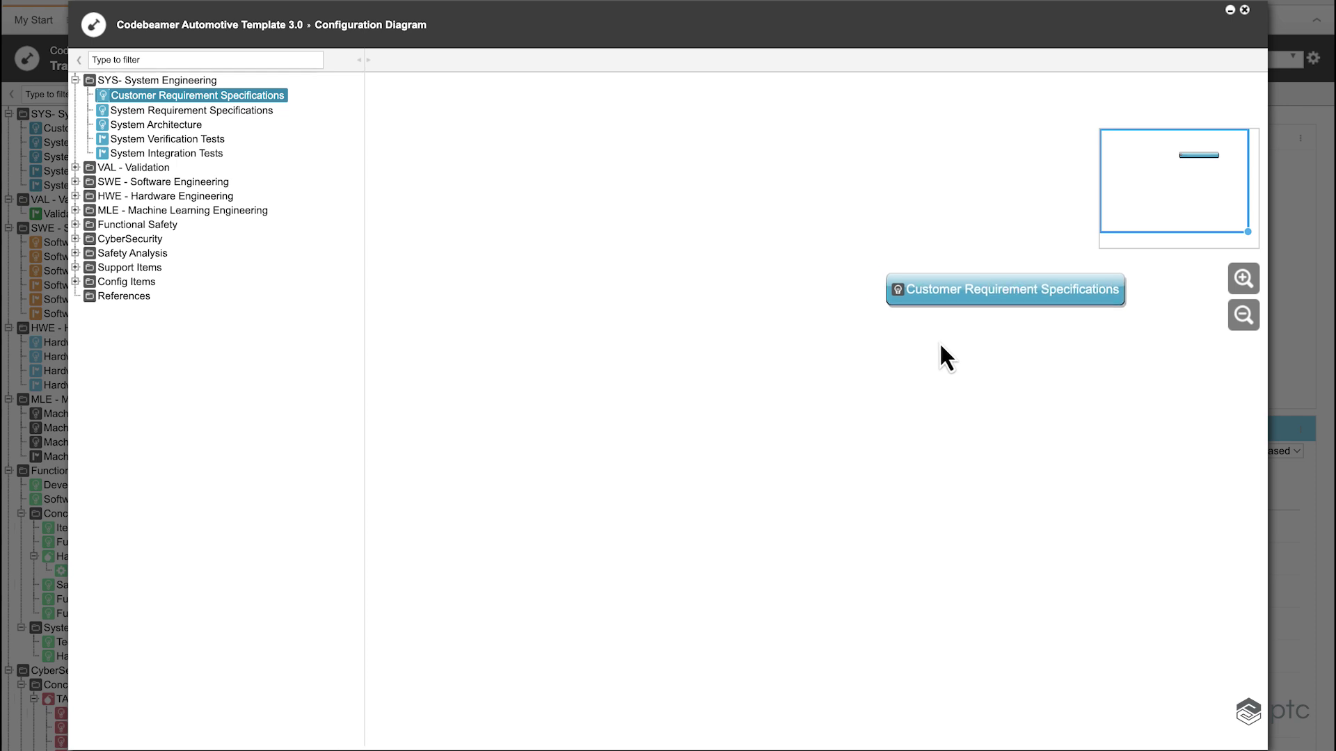
Show the System Requirement Specifications, System Architecture and System Integration Tests trackers alongside Customer Requirement Specifications in the configuration diagram
{"action": "left_click", "coordinate": [248, 112]}
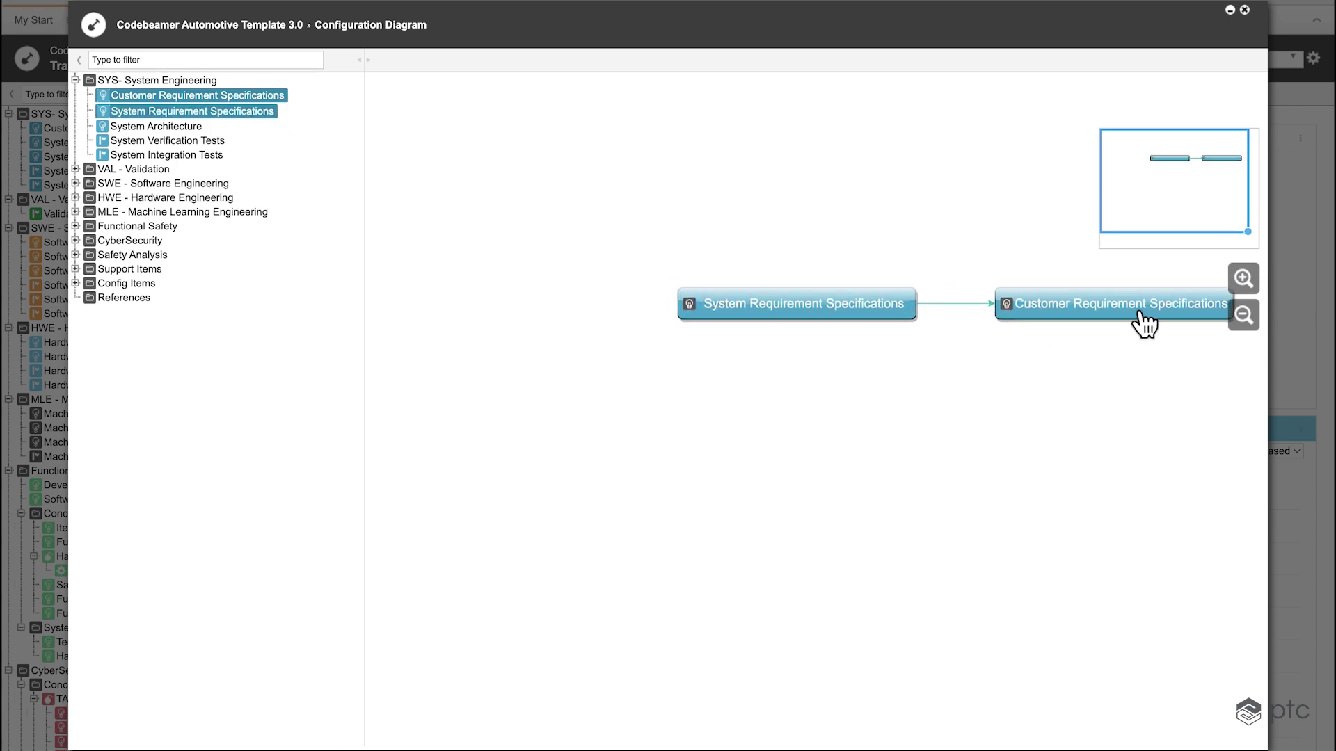
{"action": "left_click", "coordinate": [1243, 315]}
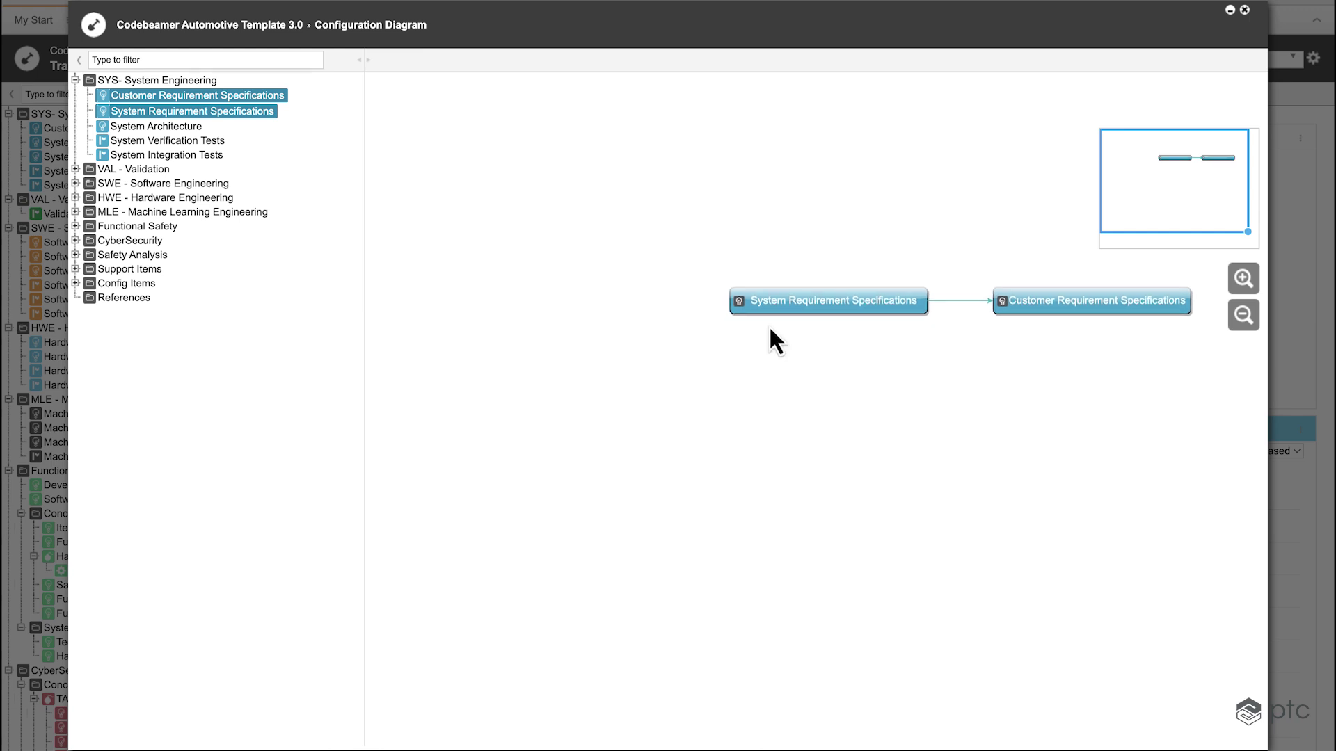
{"action": "left_click", "coordinate": [165, 128]}
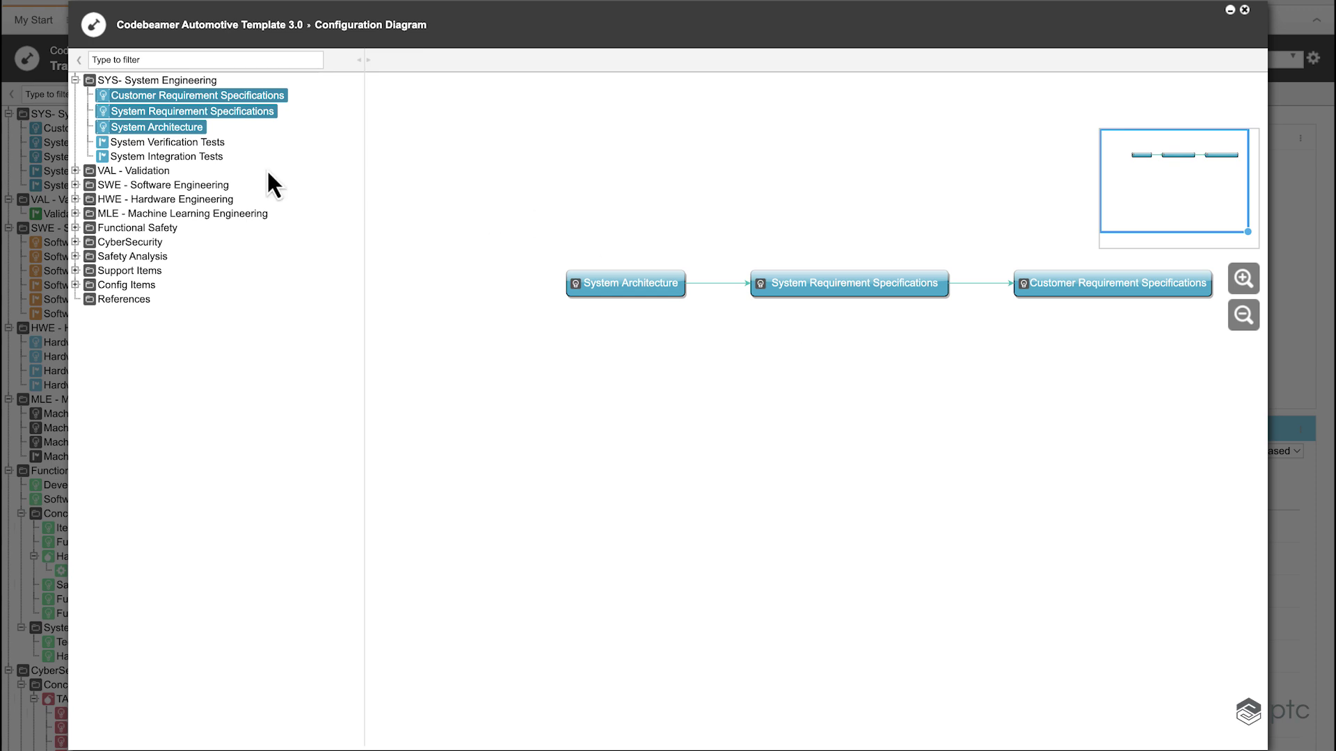
{"action": "left_click", "coordinate": [207, 157]}
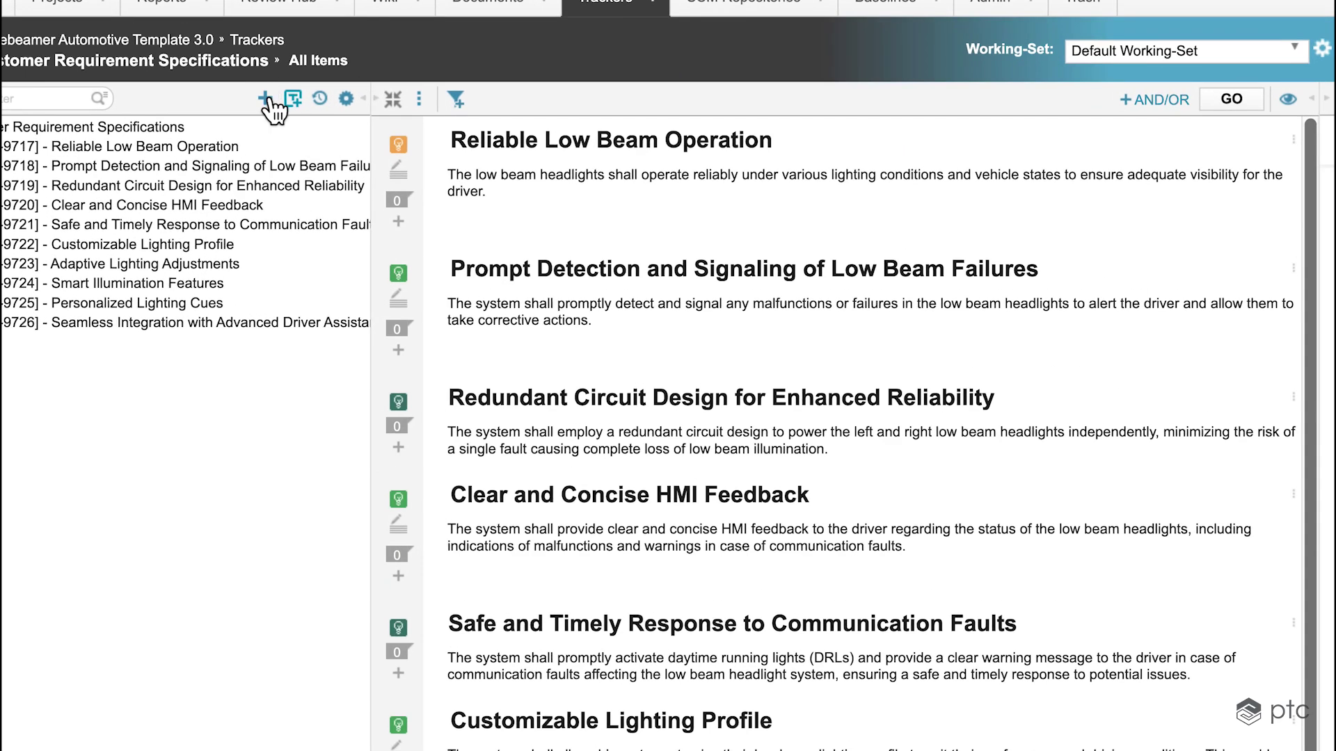
Add and save a customer requirement named "Automatic parking" with the description "TBD" at the end of Customer Requirement Specifications
{"action": "left_click", "coordinate": [264, 98]}
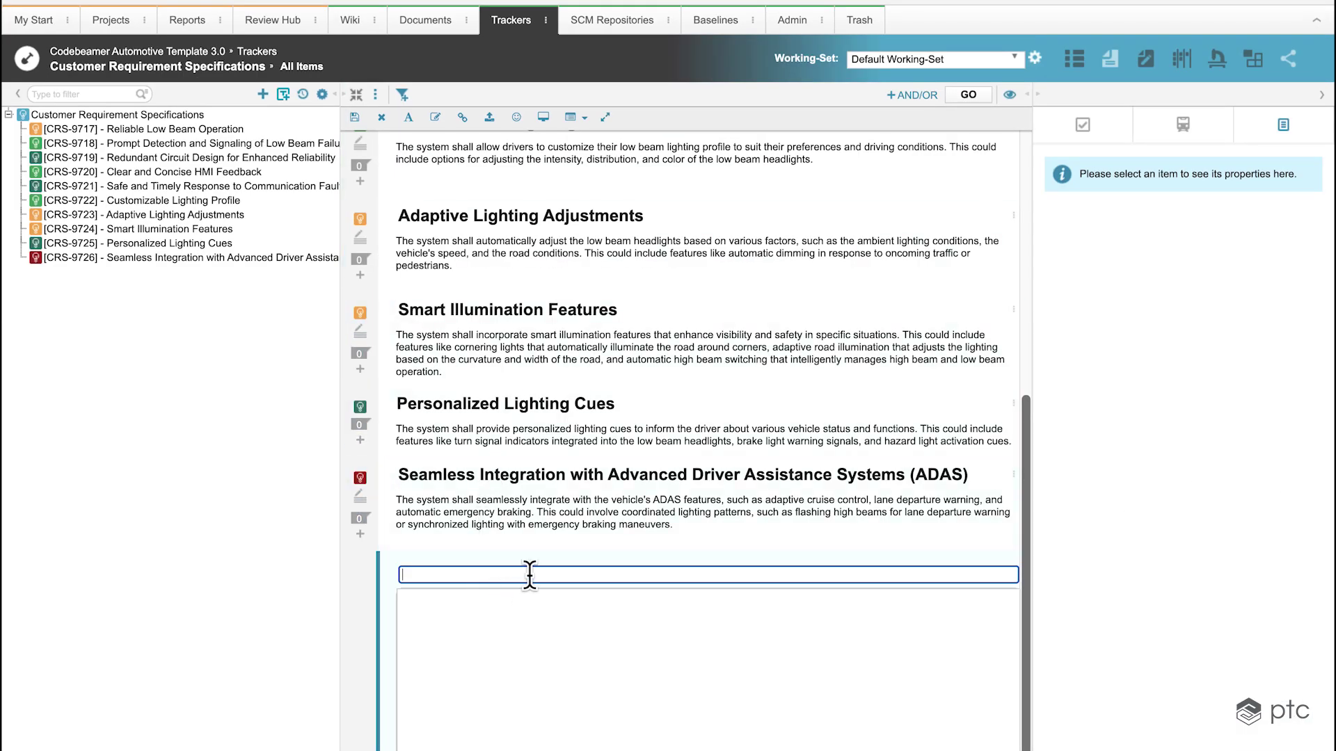
{"action": "type", "text": "Automatic parking"}
{"action": "key", "text": "Tab"}
{"action": "type", "text": "TBD"}
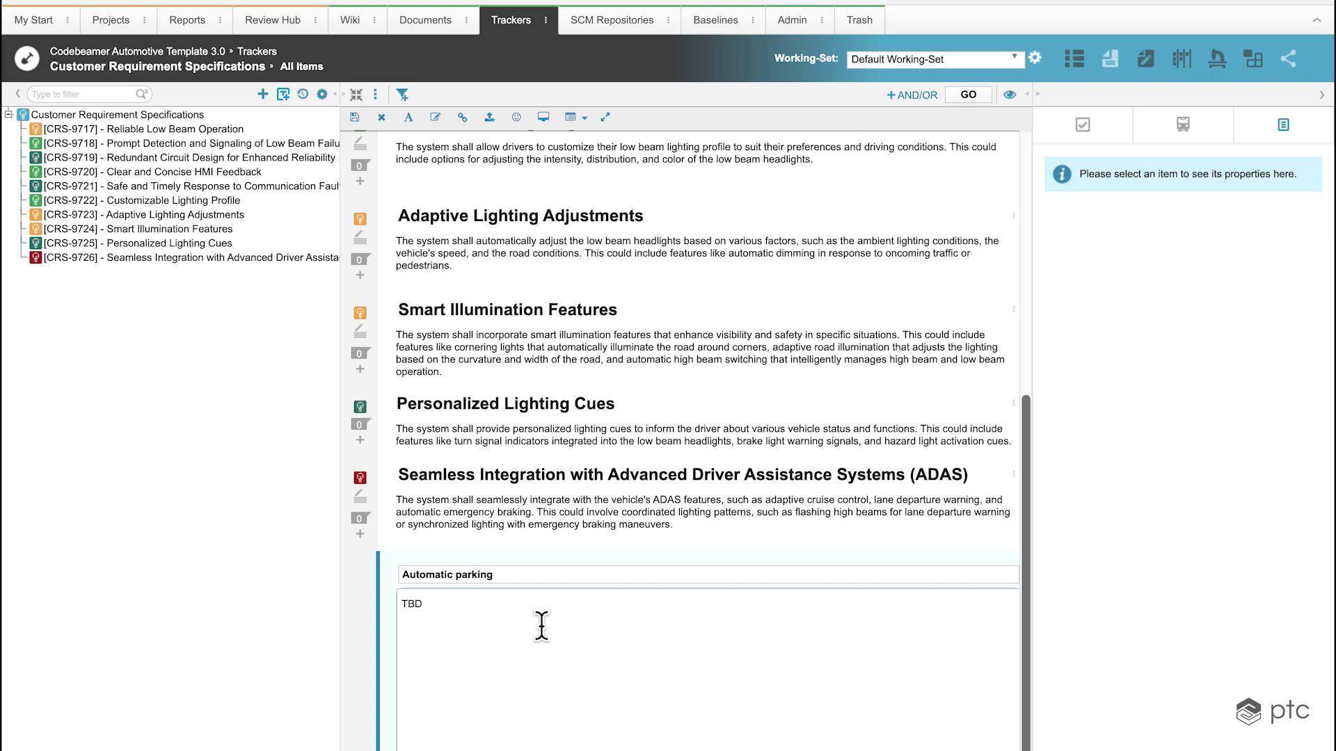
{"action": "left_click", "coordinate": [356, 117]}
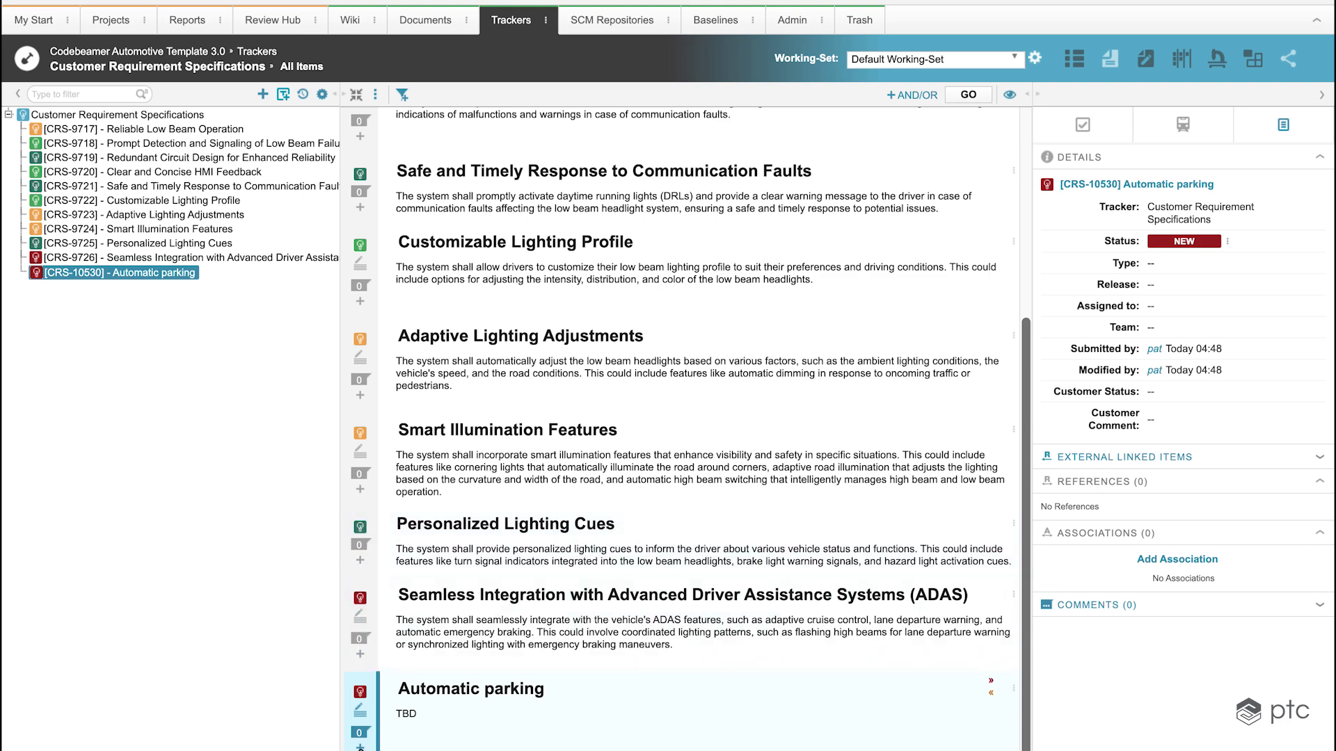
Create and save a downstream System Requirement Specifications item from Automatic parking, named "Advanced Automatic Parking Assist System (APAS)", keeping the predefined description
{"action": "left_click", "coordinate": [360, 747]}
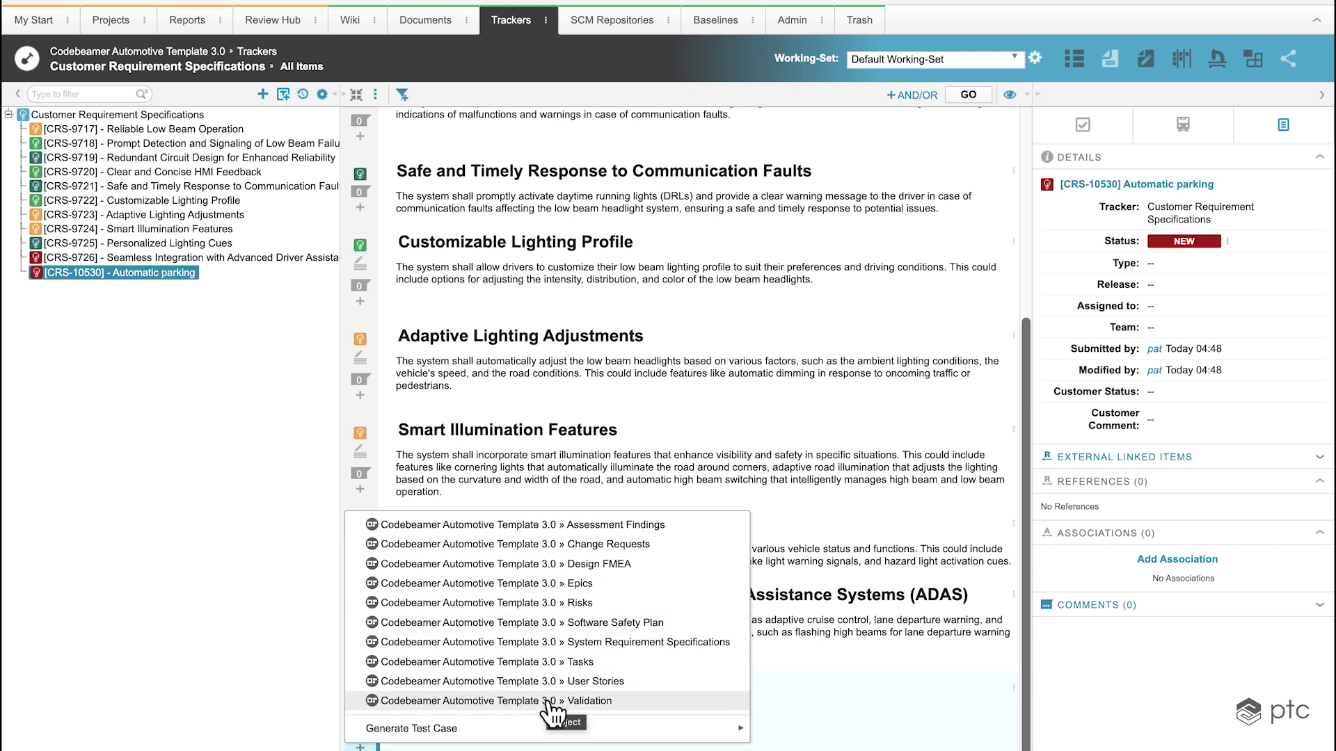
{"action": "left_click", "coordinate": [703, 644]}
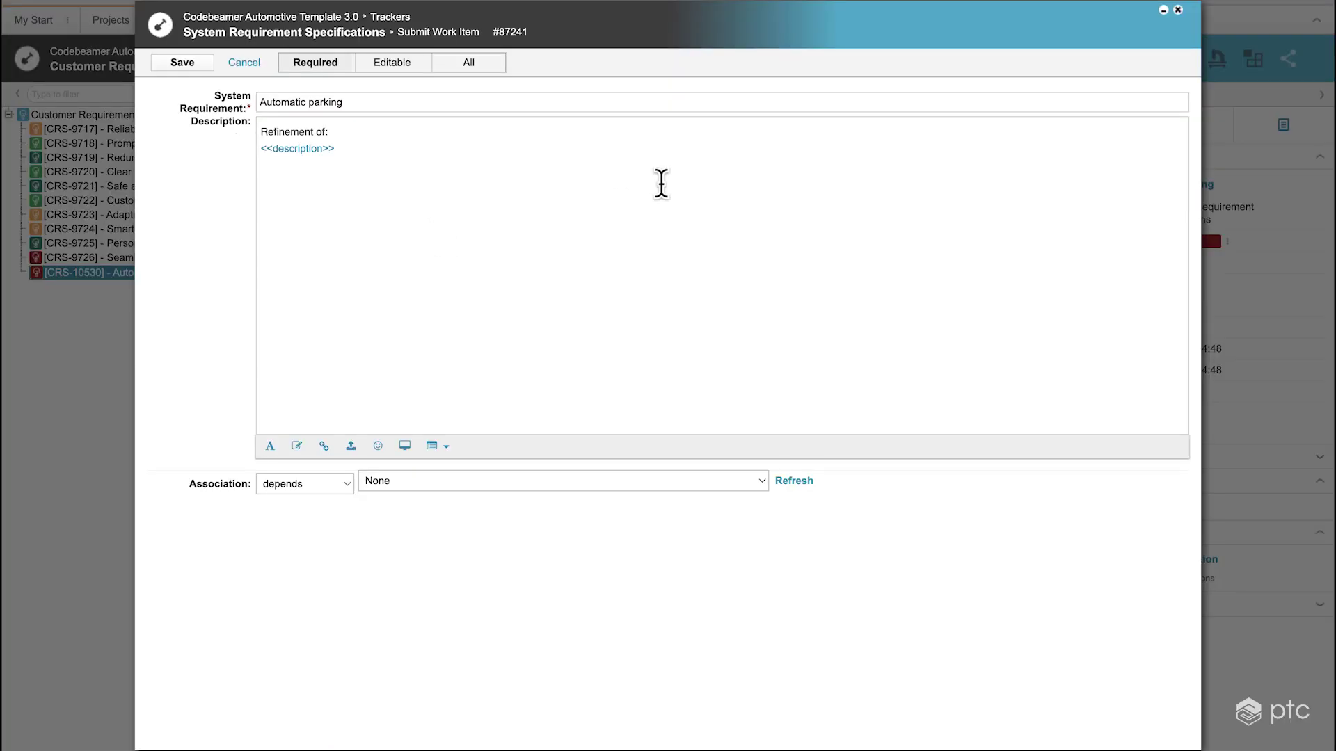
{"action": "triple_click", "coordinate": [415, 104]}
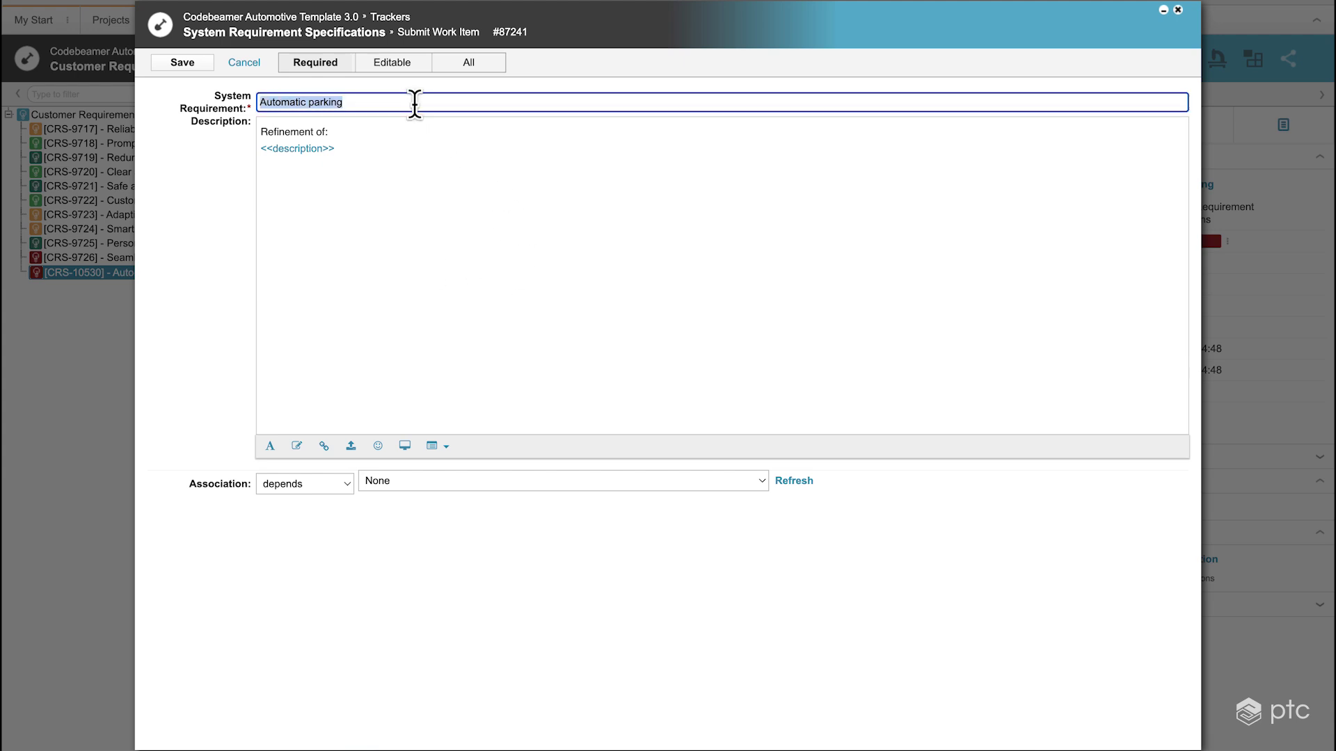
{"action": "type", "text": "Advanced Automatic Parking Assist System (APAS)"}
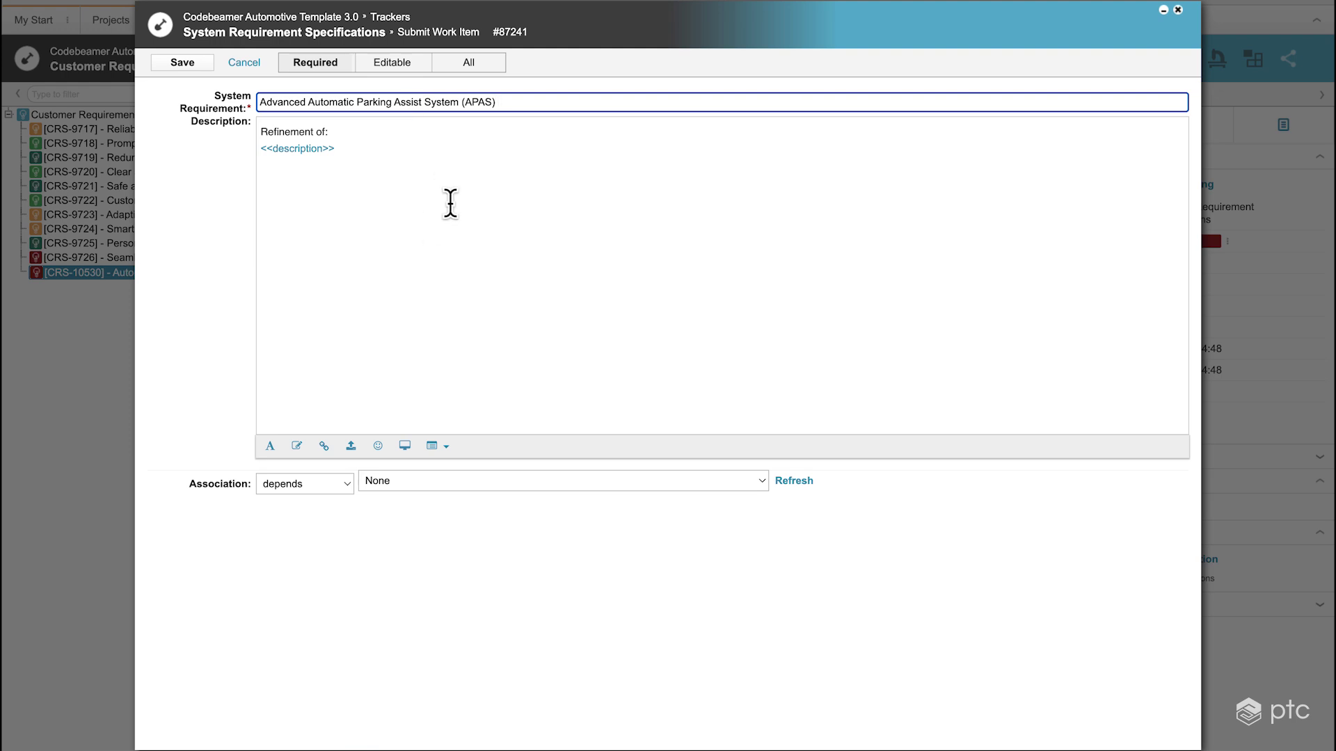
{"action": "left_click_drag", "start_coordinate": [453, 202], "coordinate": [170, 119]}
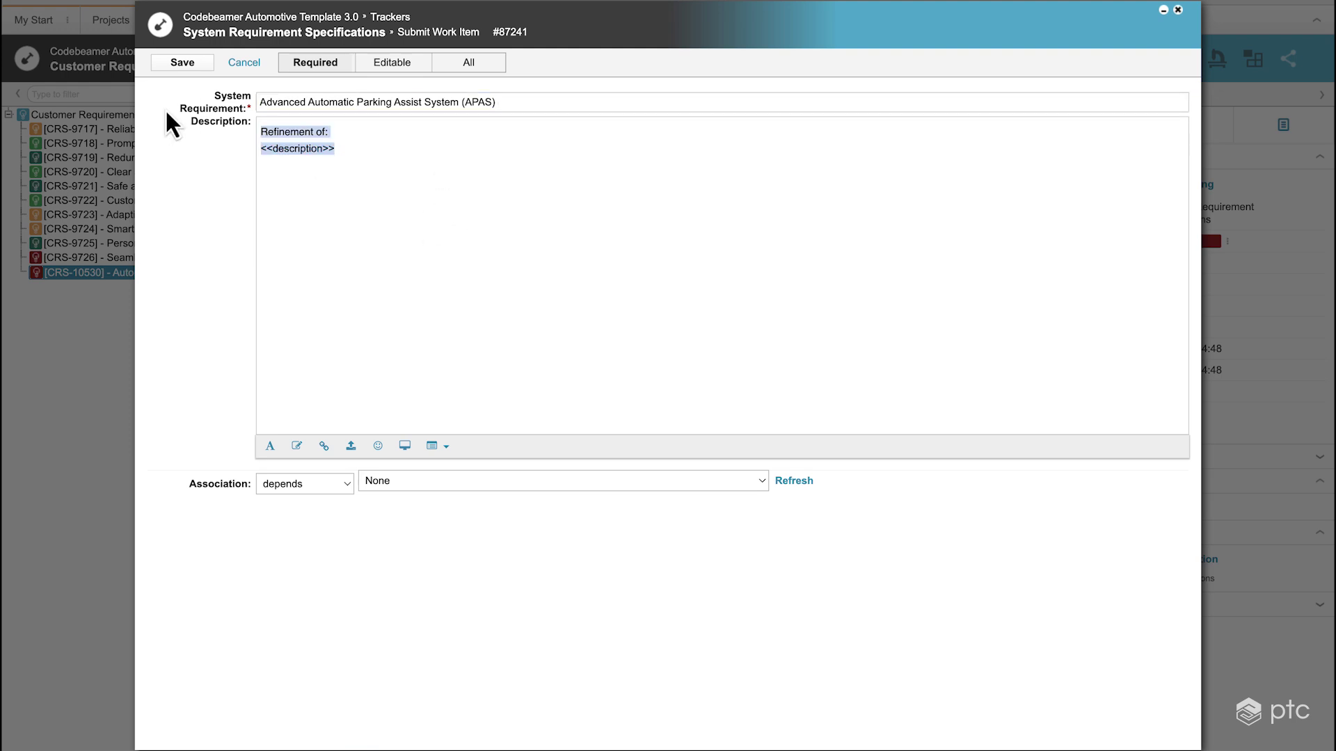
{"action": "left_click", "coordinate": [307, 226]}
{"action": "left_click", "coordinate": [169, 241]}
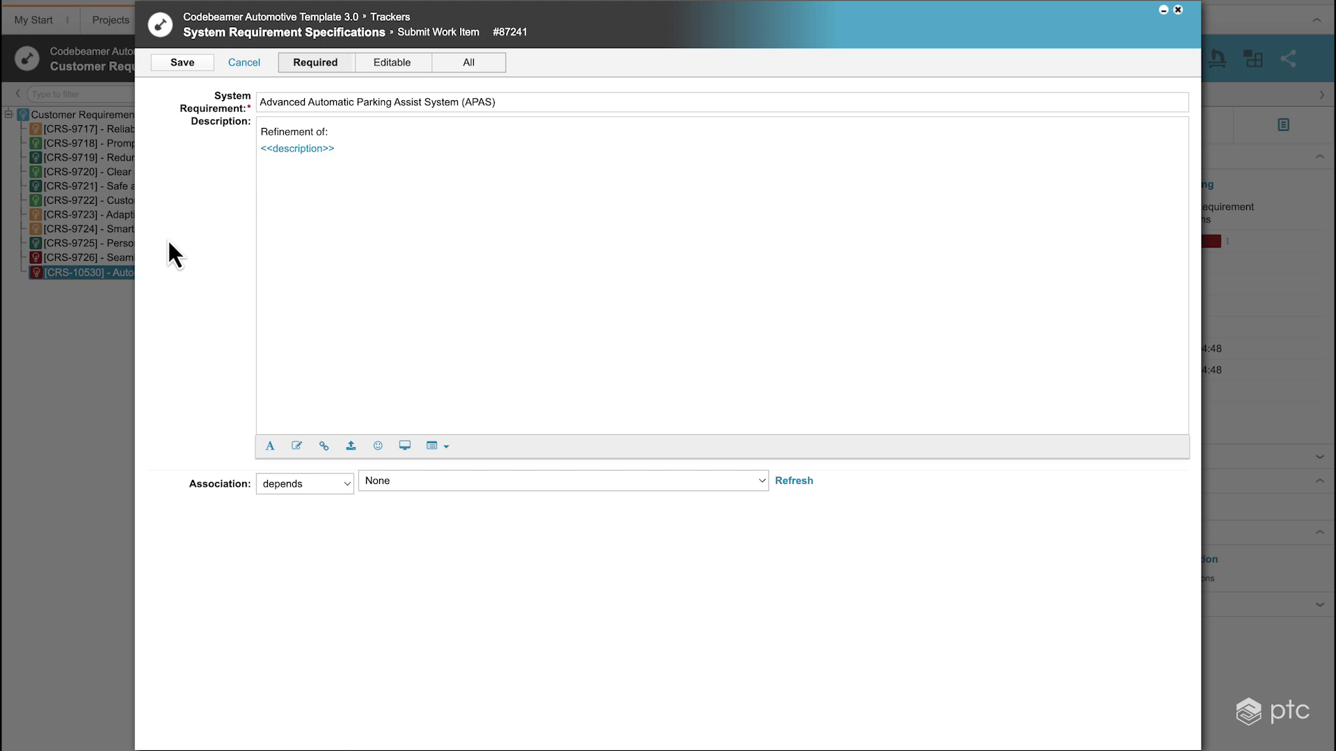
{"action": "left_click", "coordinate": [192, 67]}
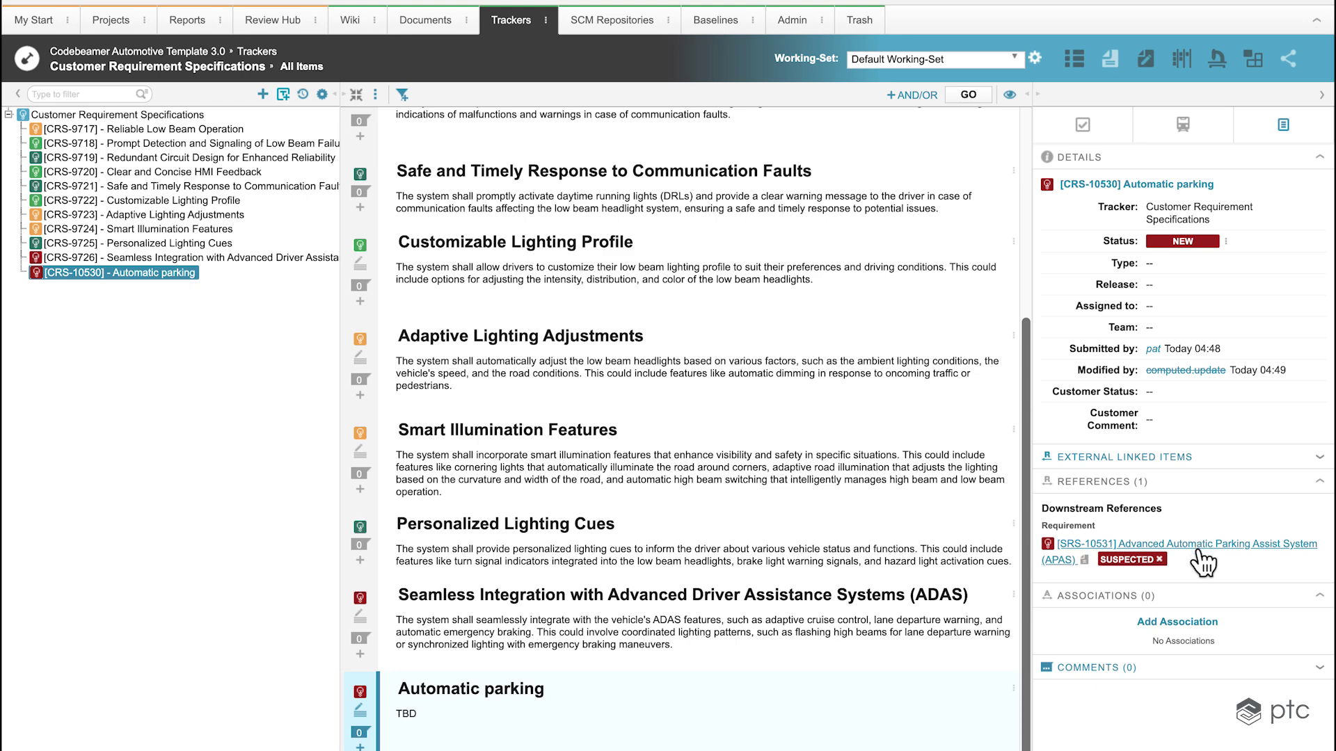
Open the downstream APAS requirement from Automatic parking's references and select it in the System Requirement Specifications tracker
{"action": "left_click", "coordinate": [1199, 545]}
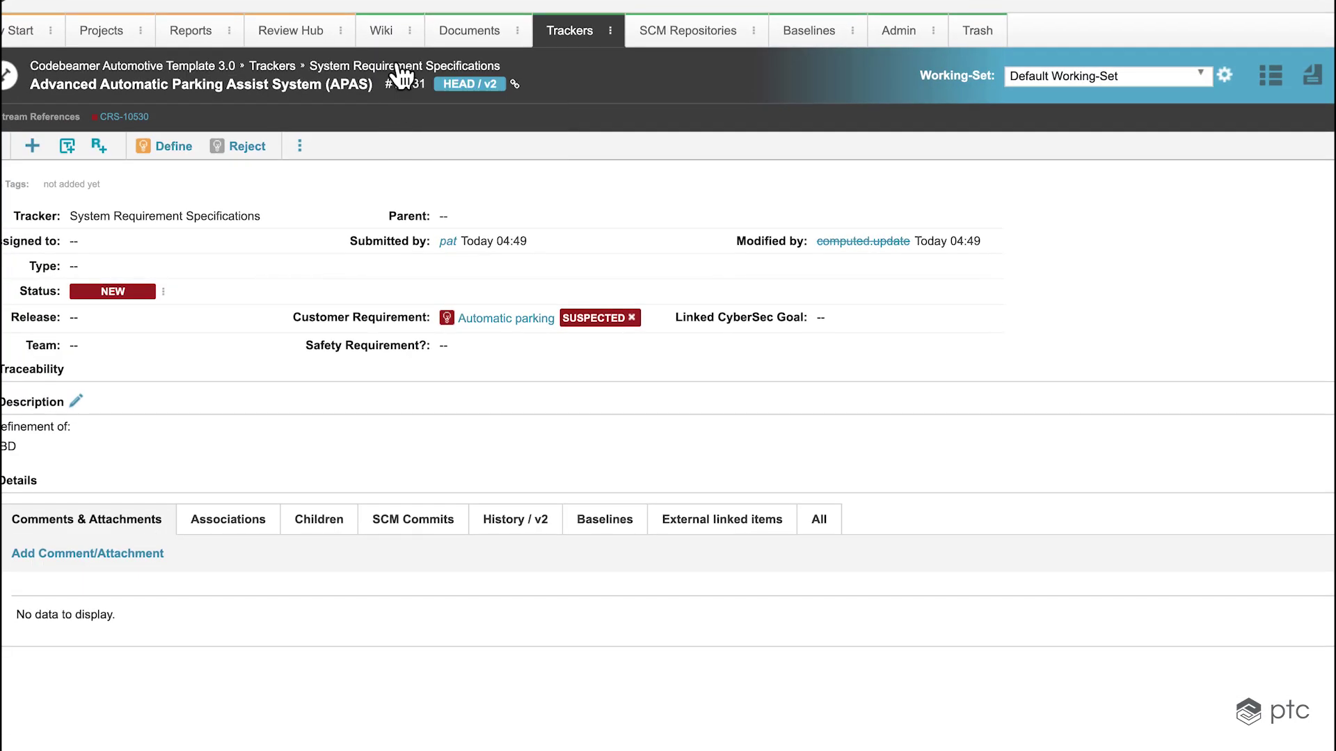
{"action": "left_click", "coordinate": [431, 109]}
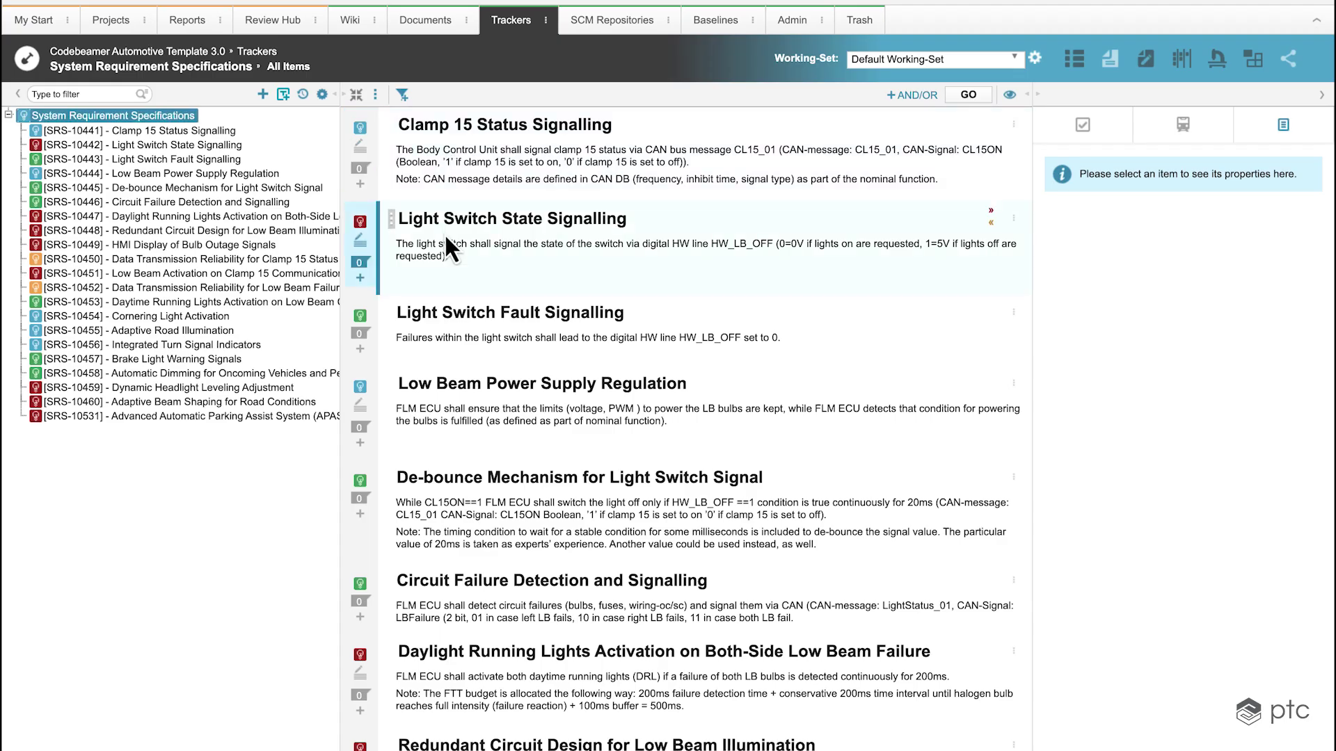
{"action": "left_click", "coordinate": [202, 417]}
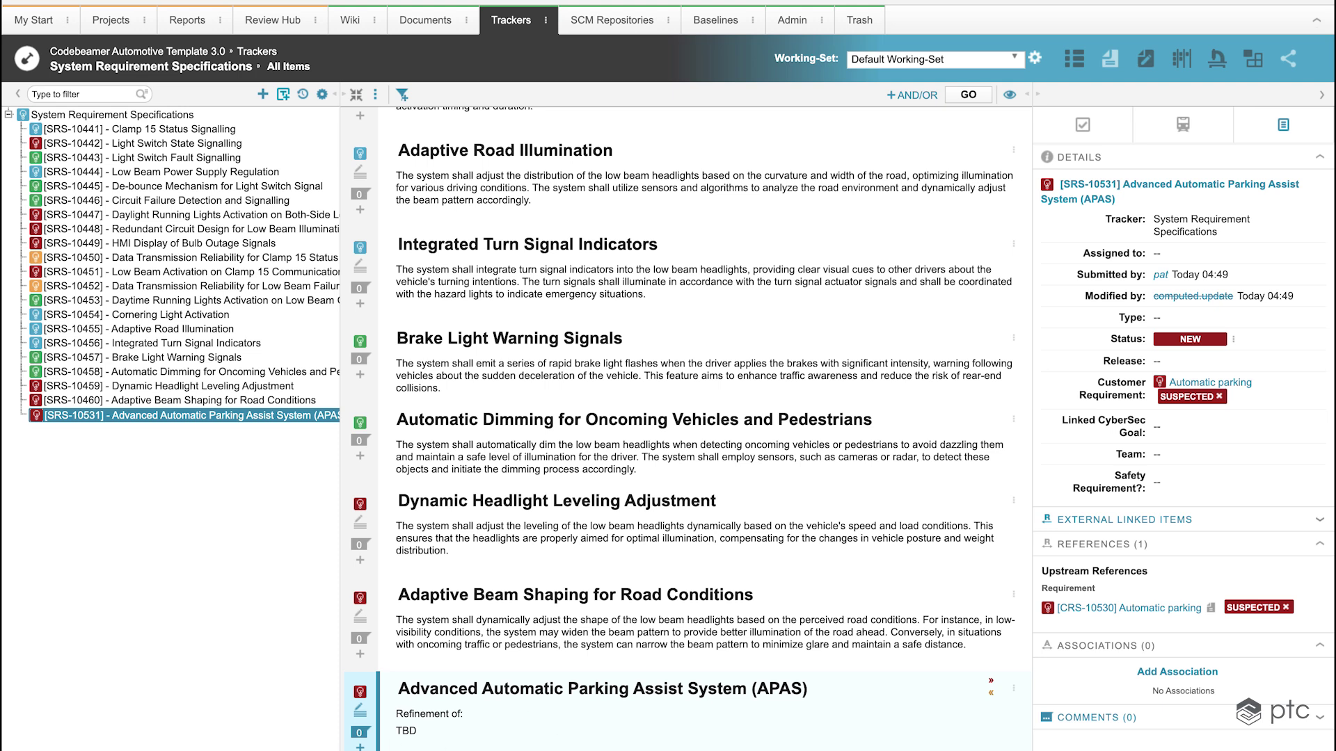
Create and save a downstream System Architecture item from the APAS requirement, named "Advanced Sensors"
{"action": "left_click", "coordinate": [360, 746]}
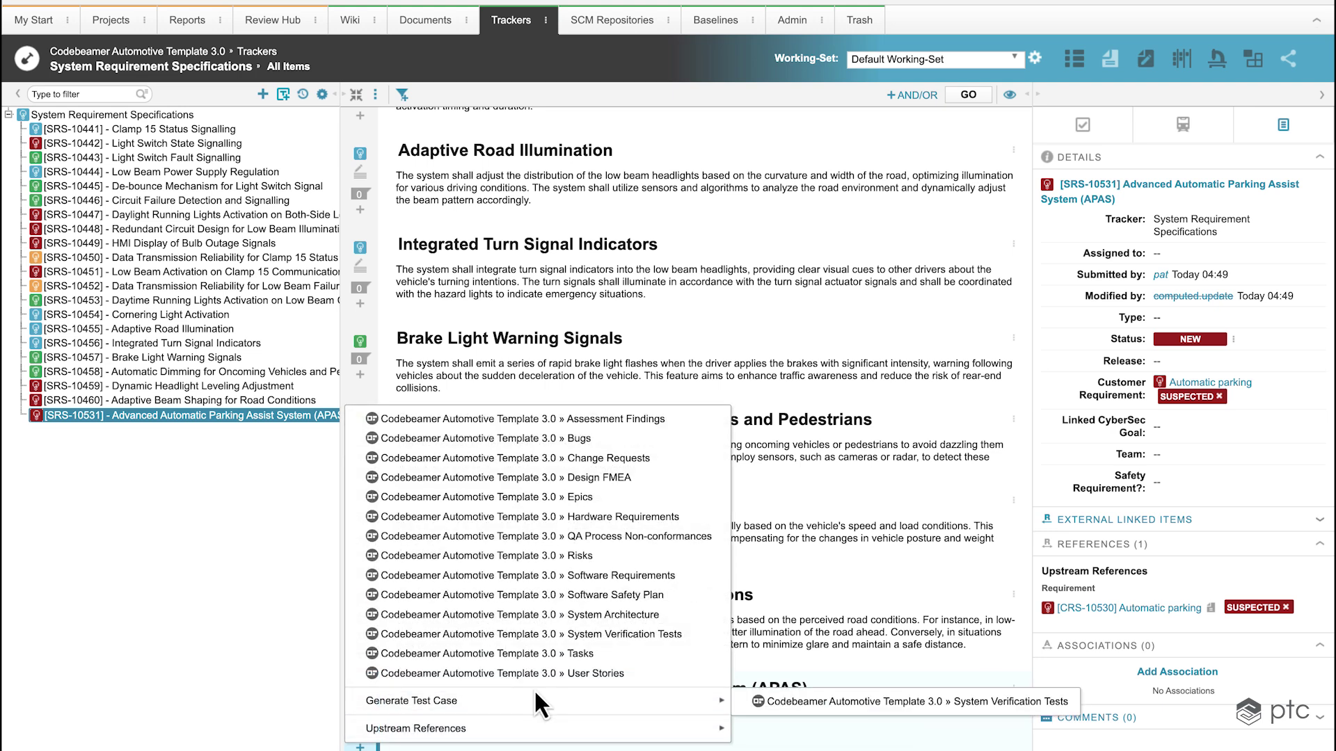
{"action": "left_click", "coordinate": [670, 616]}
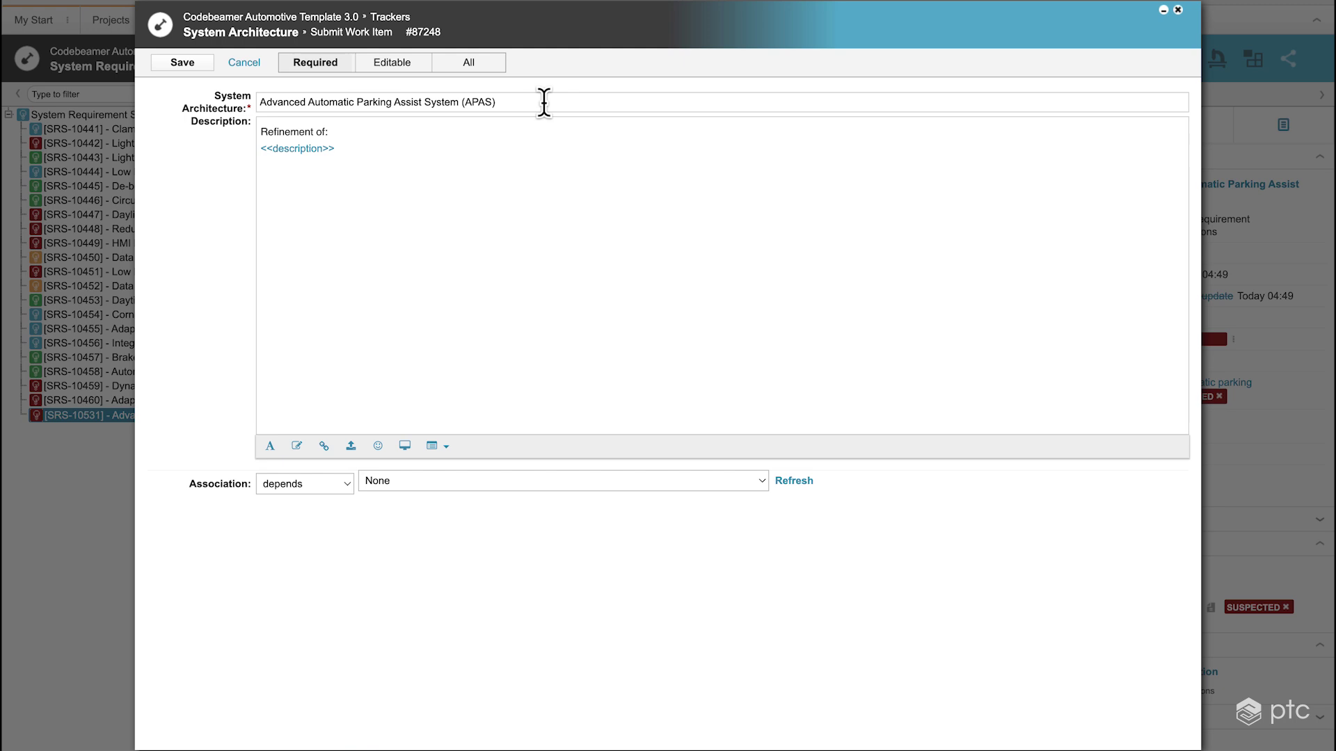
{"action": "left_click_drag", "start_coordinate": [544, 103], "coordinate": [277, 102]}
{"action": "type", "text": "Ad"}
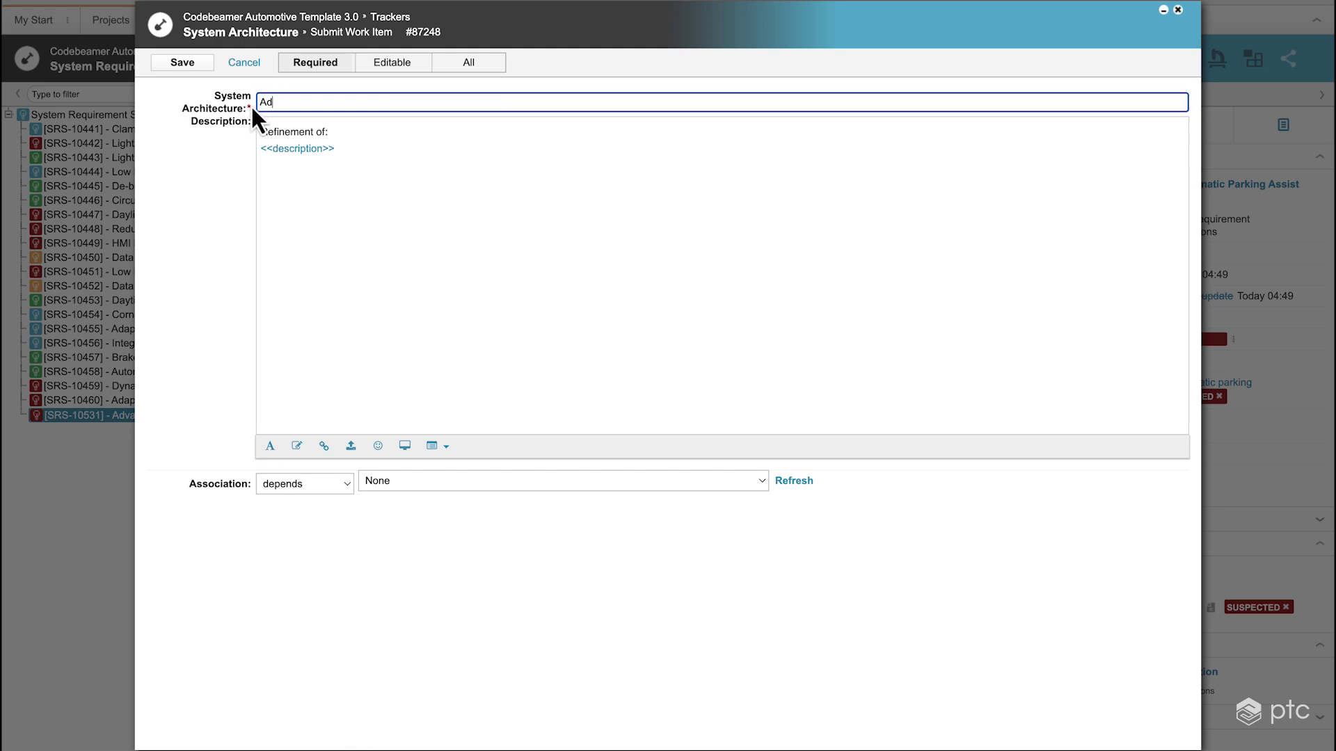
{"action": "type", "text": "vanced Sensors"}
{"action": "left_click", "coordinate": [195, 65]}
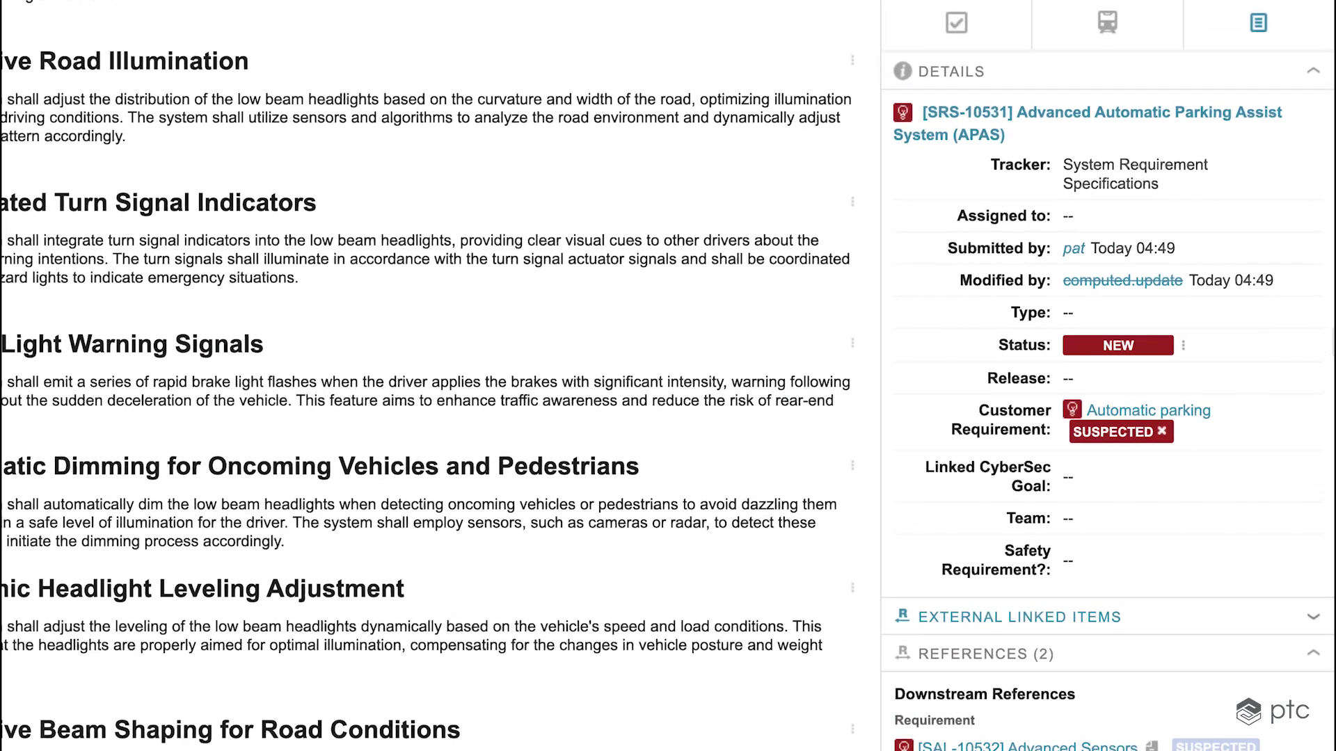
Open the downstream Advanced Sensors item from the APAS requirement's references and select it in the System Architecture tracker
{"action": "scroll", "coordinate": [1255, 331], "scroll_direction": "down", "scroll_amount": 1}
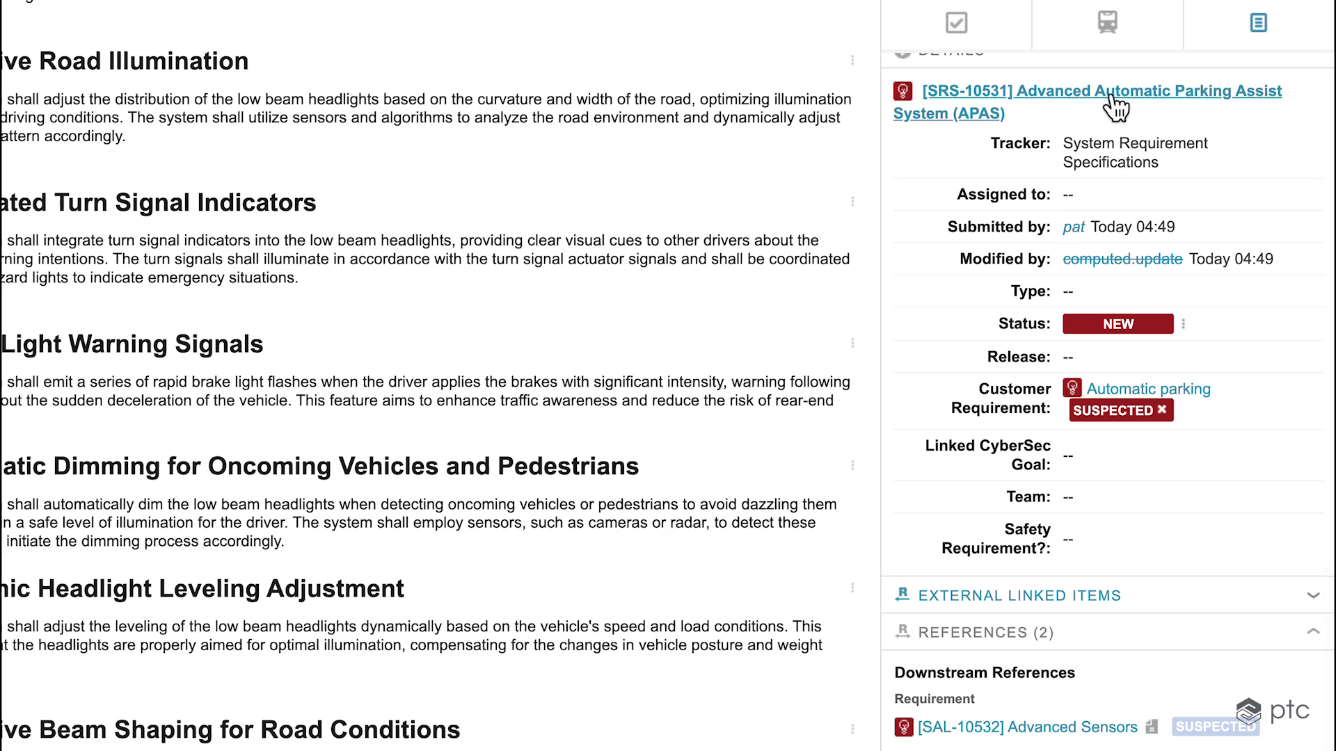
{"action": "scroll", "coordinate": [1121, 363], "scroll_direction": "down", "scroll_amount": 1}
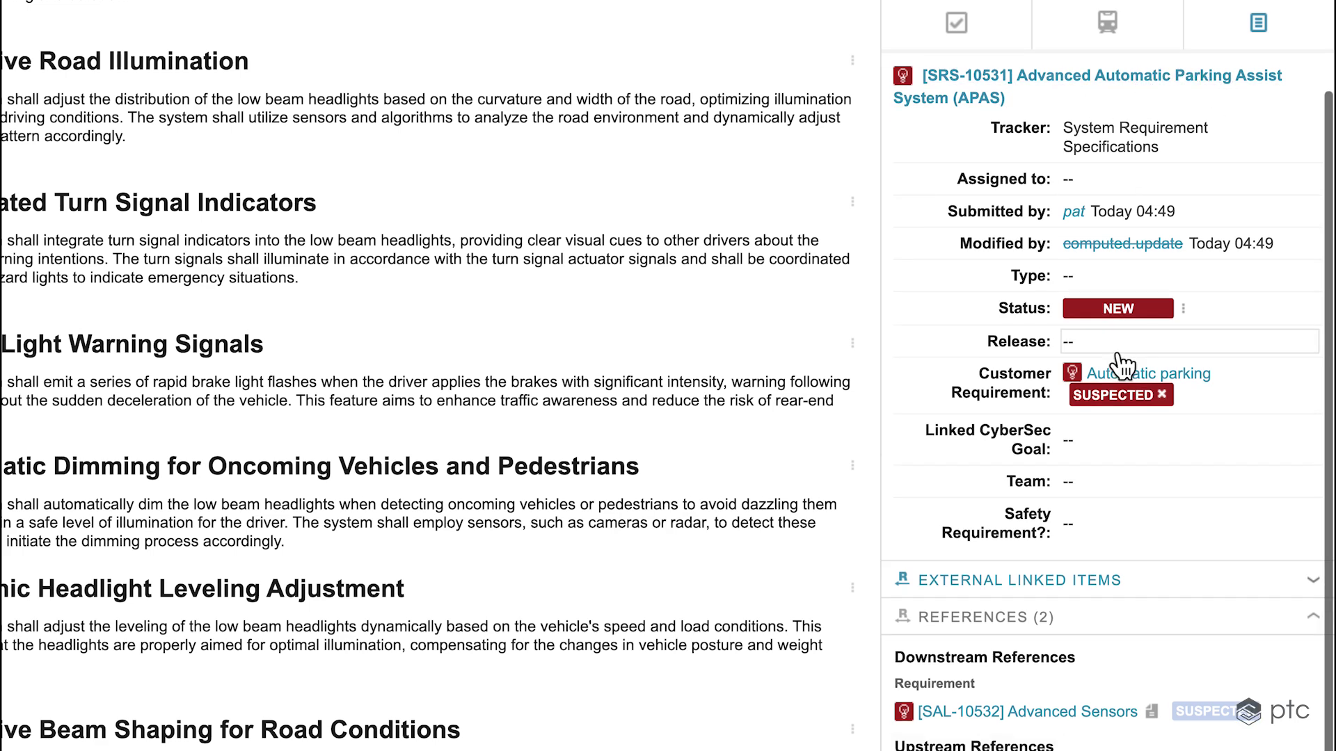
{"action": "scroll", "coordinate": [1037, 515], "scroll_direction": "down", "scroll_amount": 2}
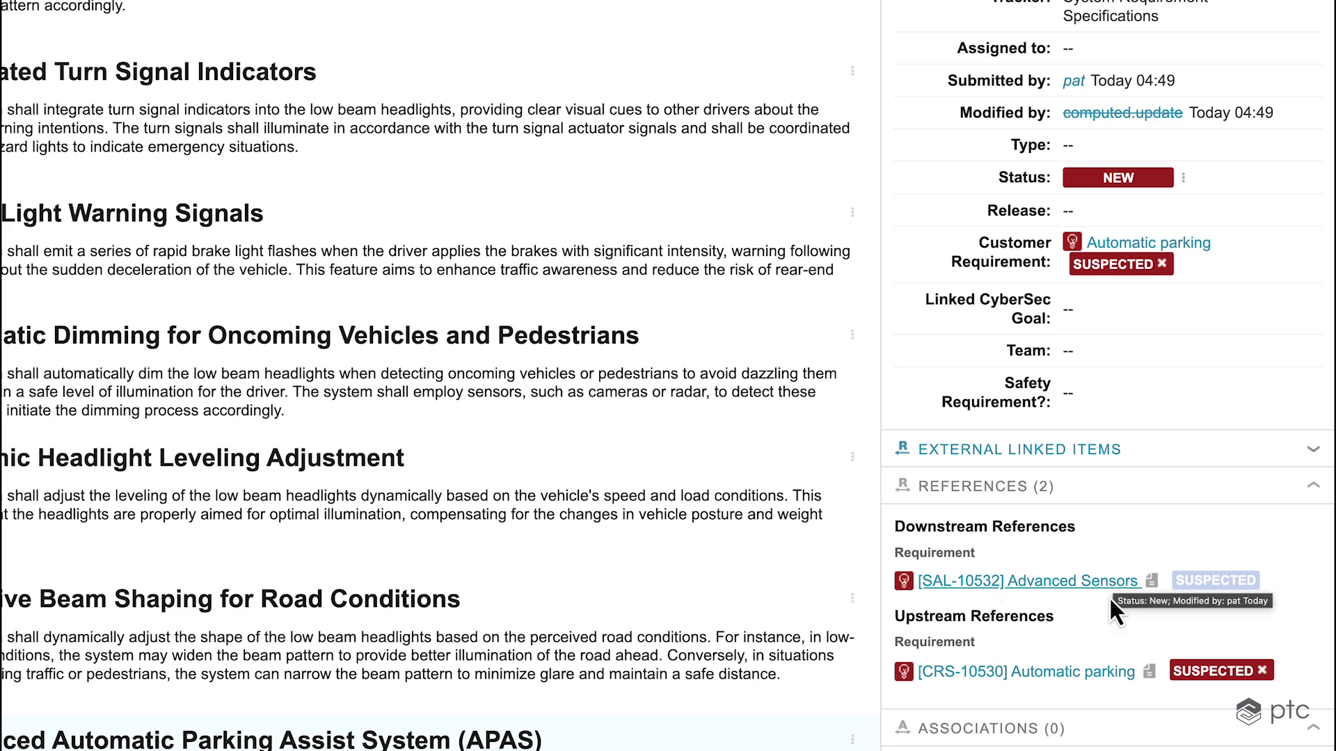
{"action": "scroll", "coordinate": [1107, 603], "scroll_direction": "down", "scroll_amount": 1}
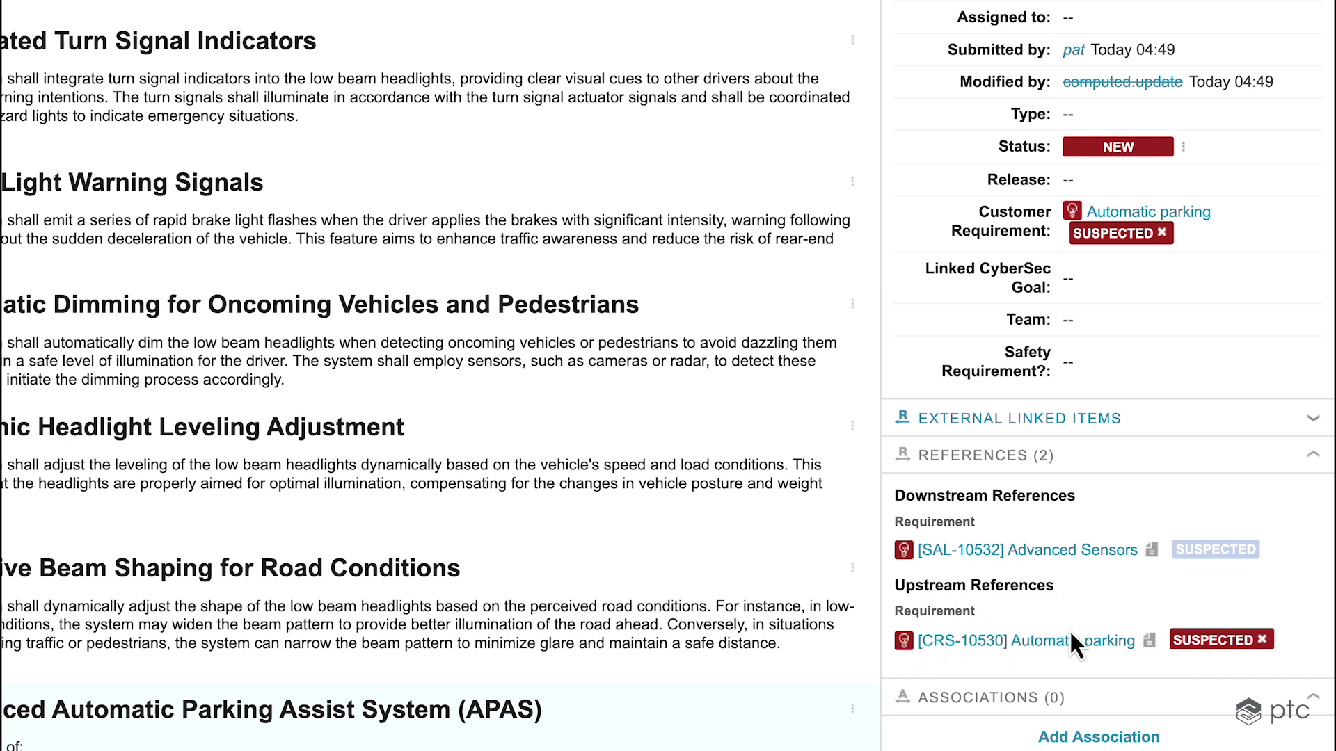
{"action": "left_click", "coordinate": [1085, 551]}
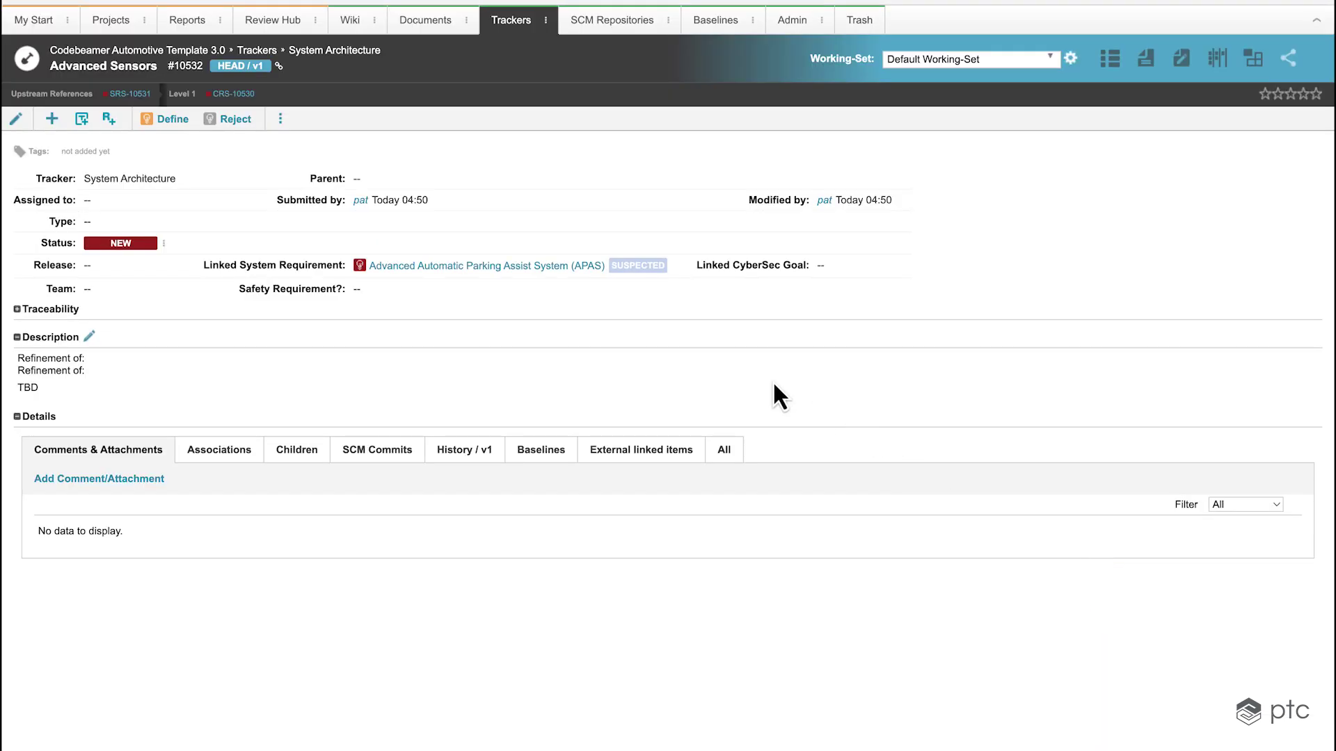
{"action": "left_click", "coordinate": [326, 54]}
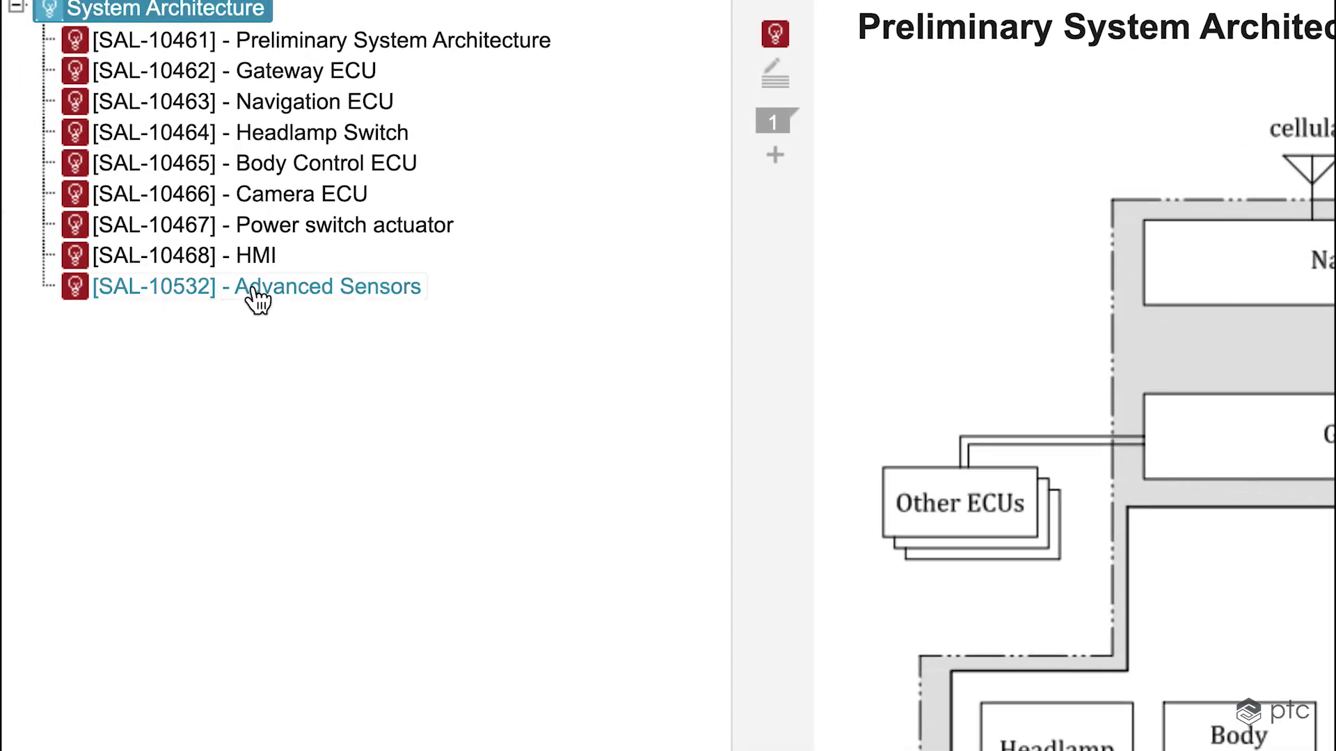
{"action": "left_click", "coordinate": [256, 292]}
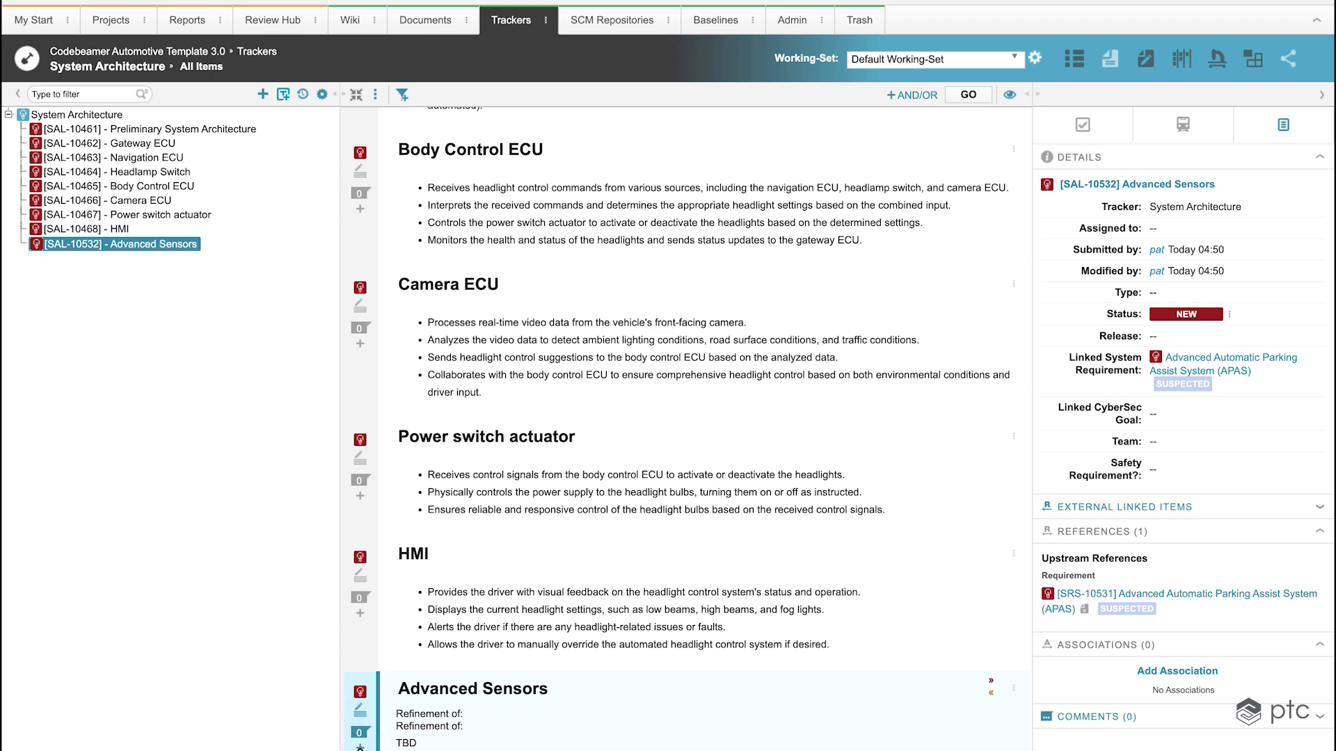
Create and save a downstream System Integration Tests item from Advanced Sensors, keeping the name "Test Advanced Sensors" and Reusable set to False
{"action": "left_click", "coordinate": [360, 746]}
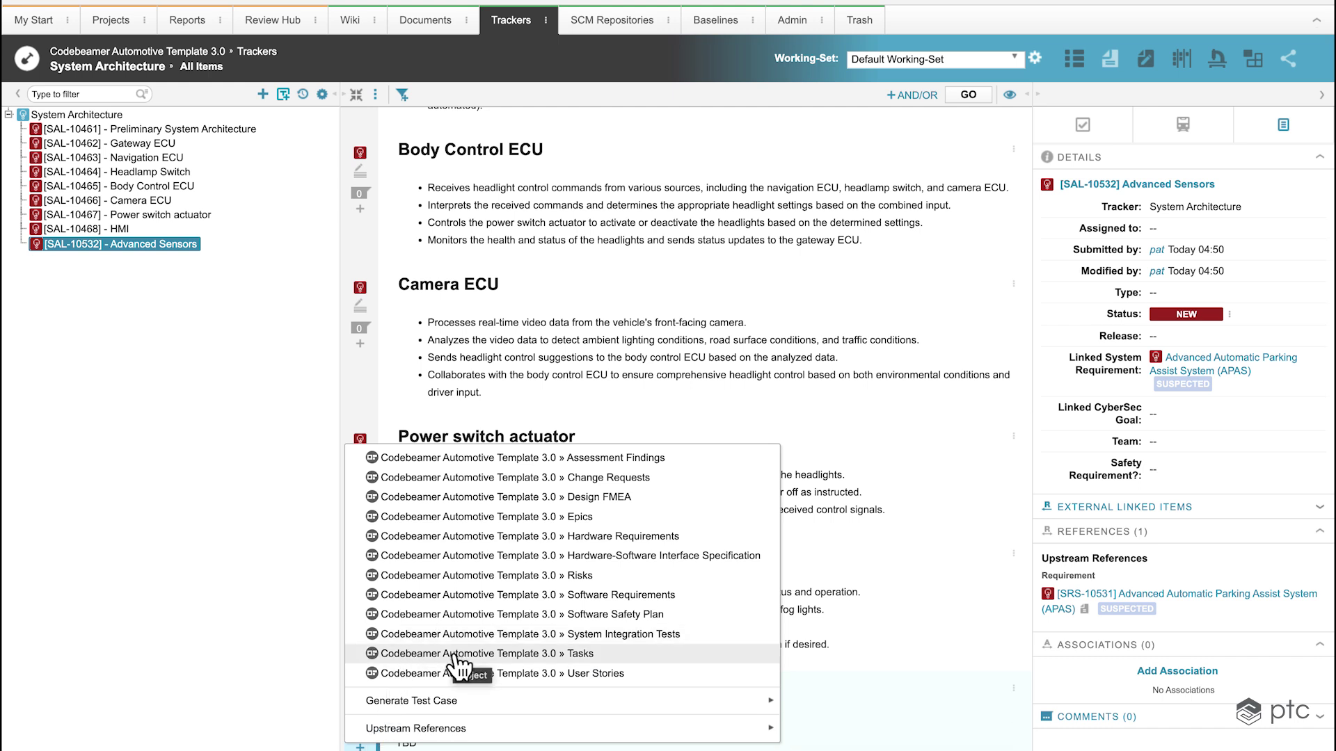
{"action": "left_click", "coordinate": [695, 642]}
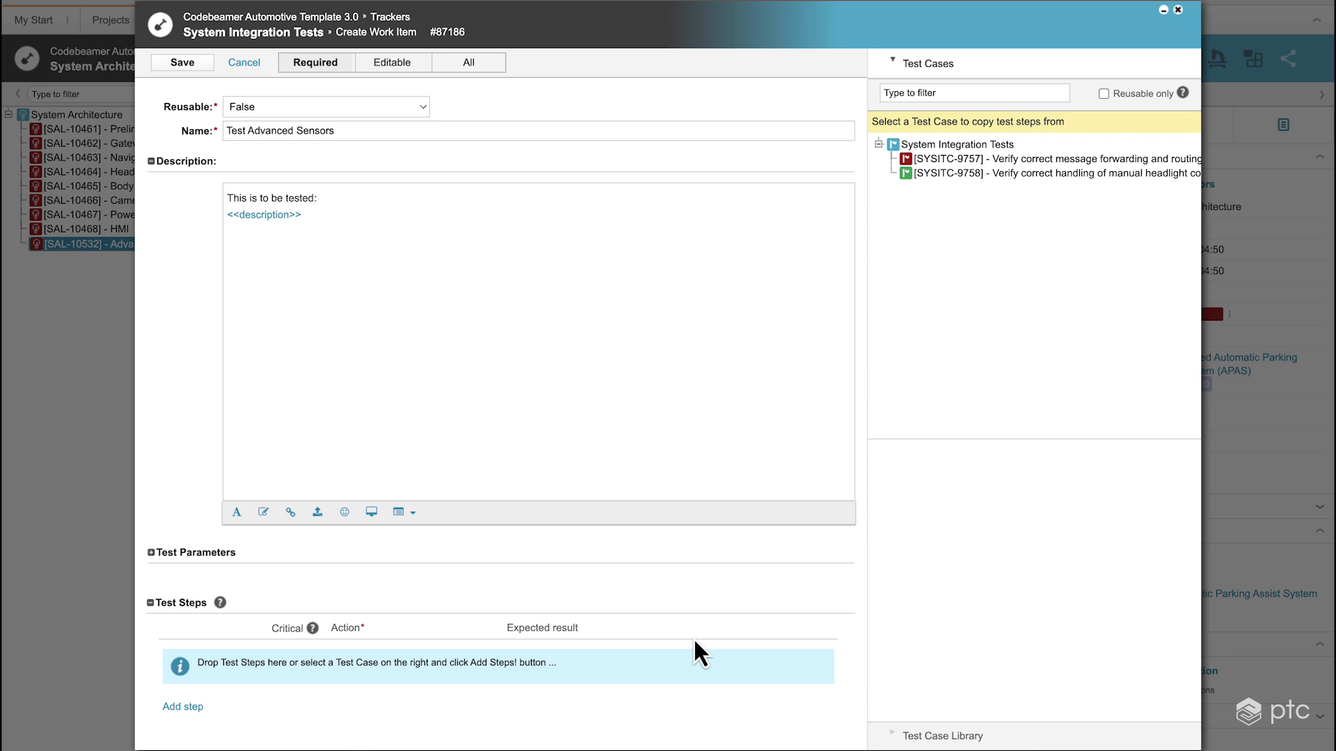
{"action": "scroll", "coordinate": [525, 623], "scroll_direction": "down", "scroll_amount": 1}
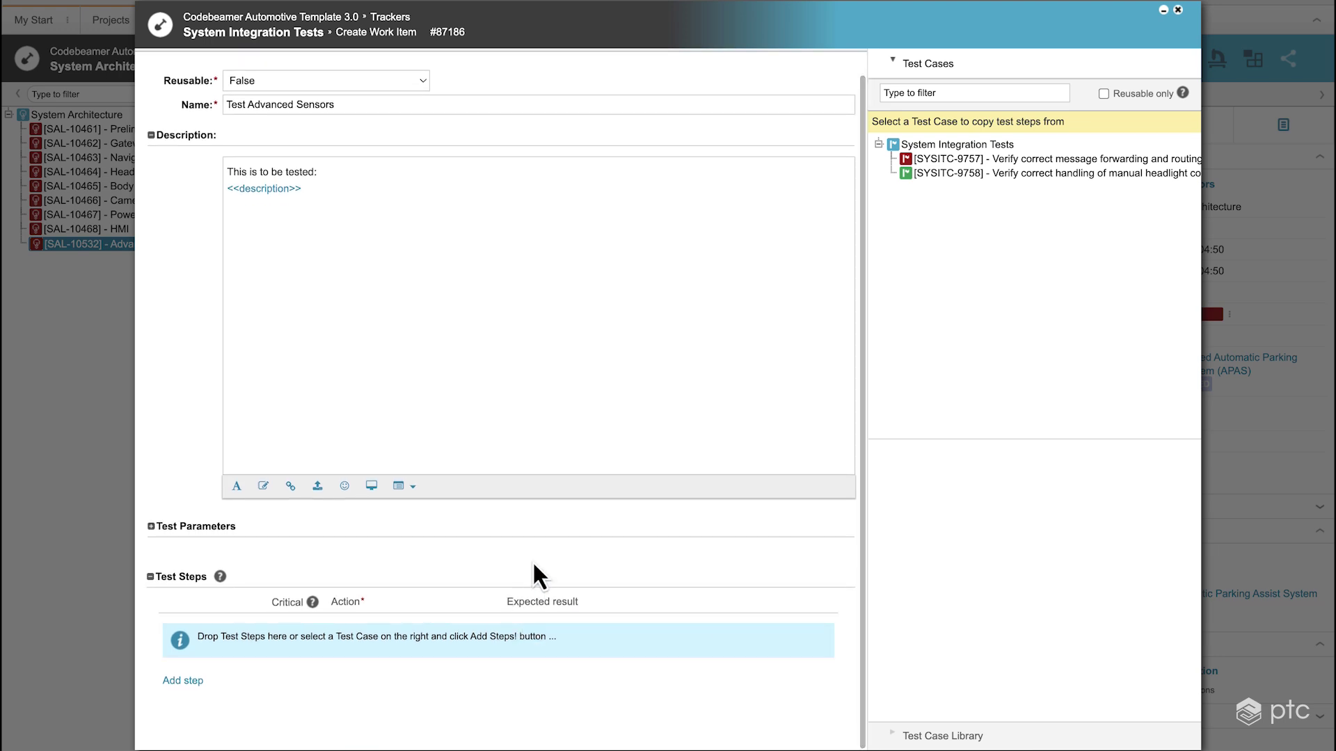
{"action": "scroll", "coordinate": [532, 569], "scroll_direction": "up", "scroll_amount": 1}
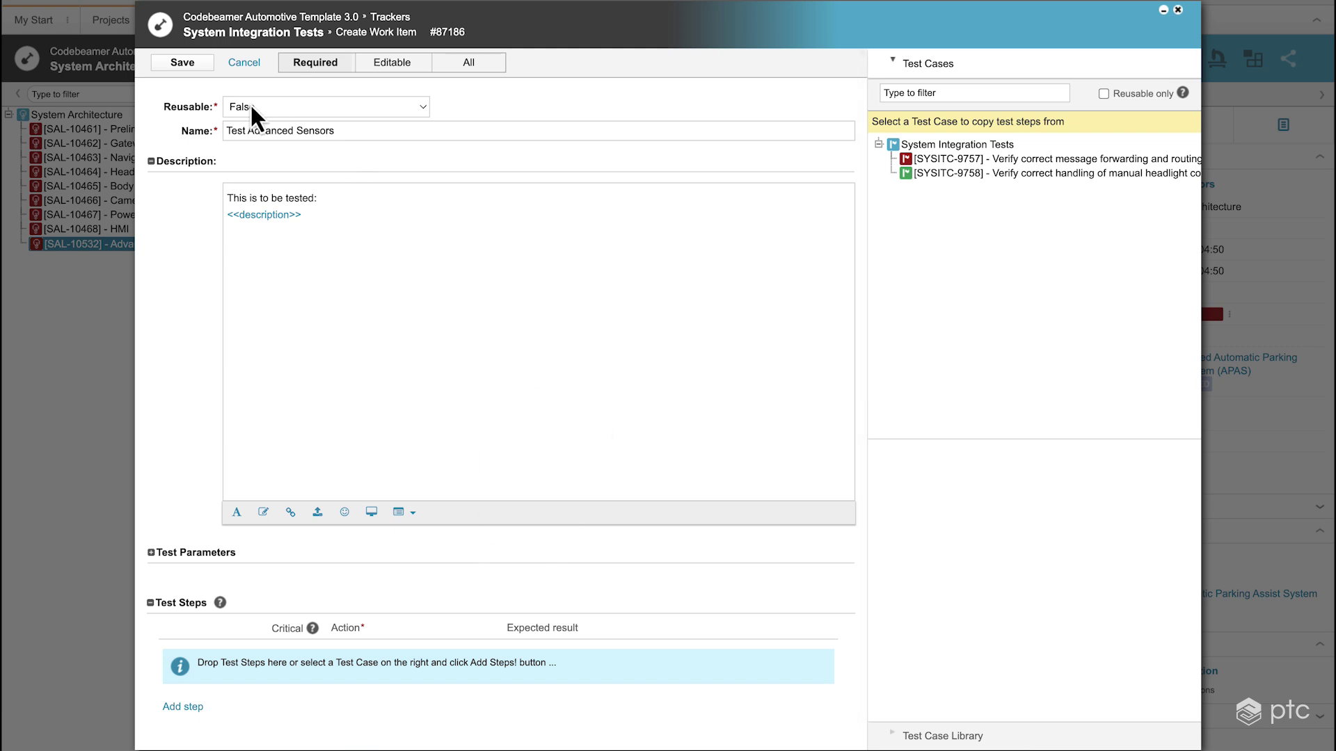
{"action": "left_click", "coordinate": [192, 64]}
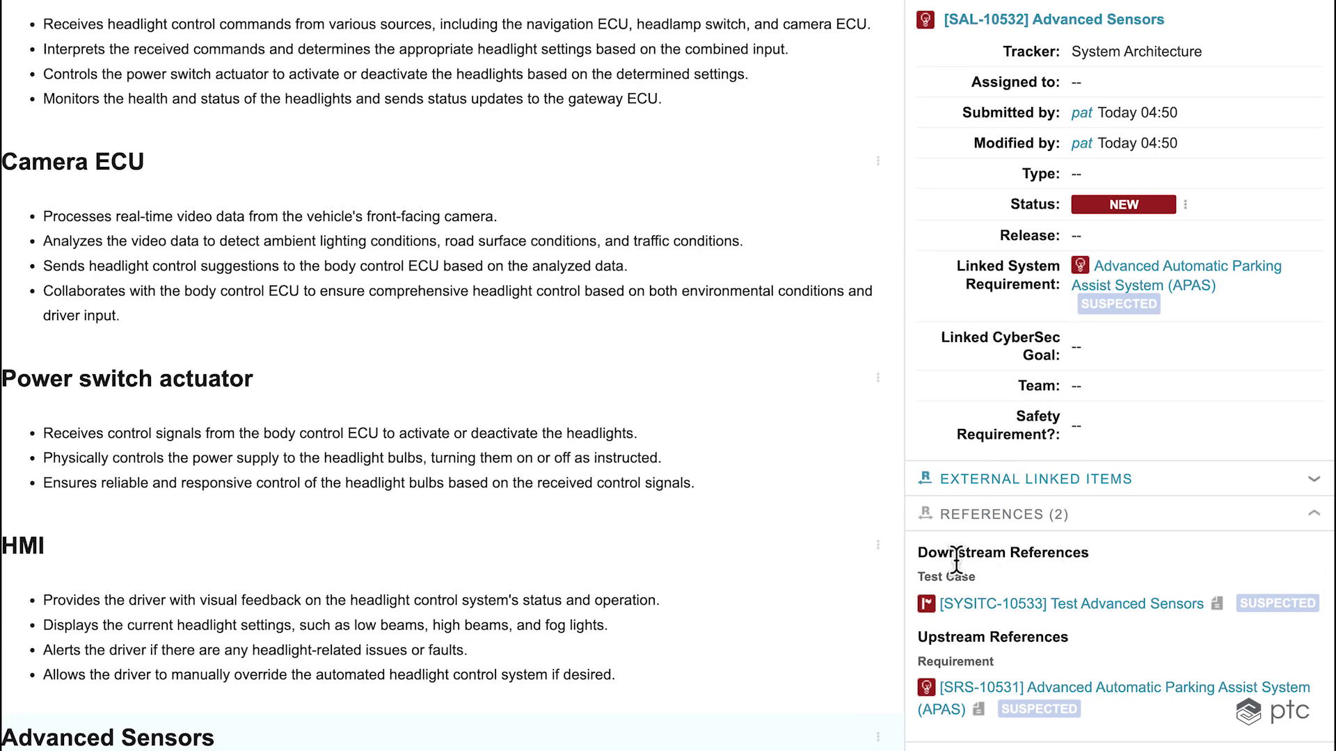
Open the Test Advanced Sensors test case from the downstream references of Advanced Sensors
{"action": "mouse_move", "coordinate": [934, 608]}
{"action": "mouse_move", "coordinate": [1041, 604]}
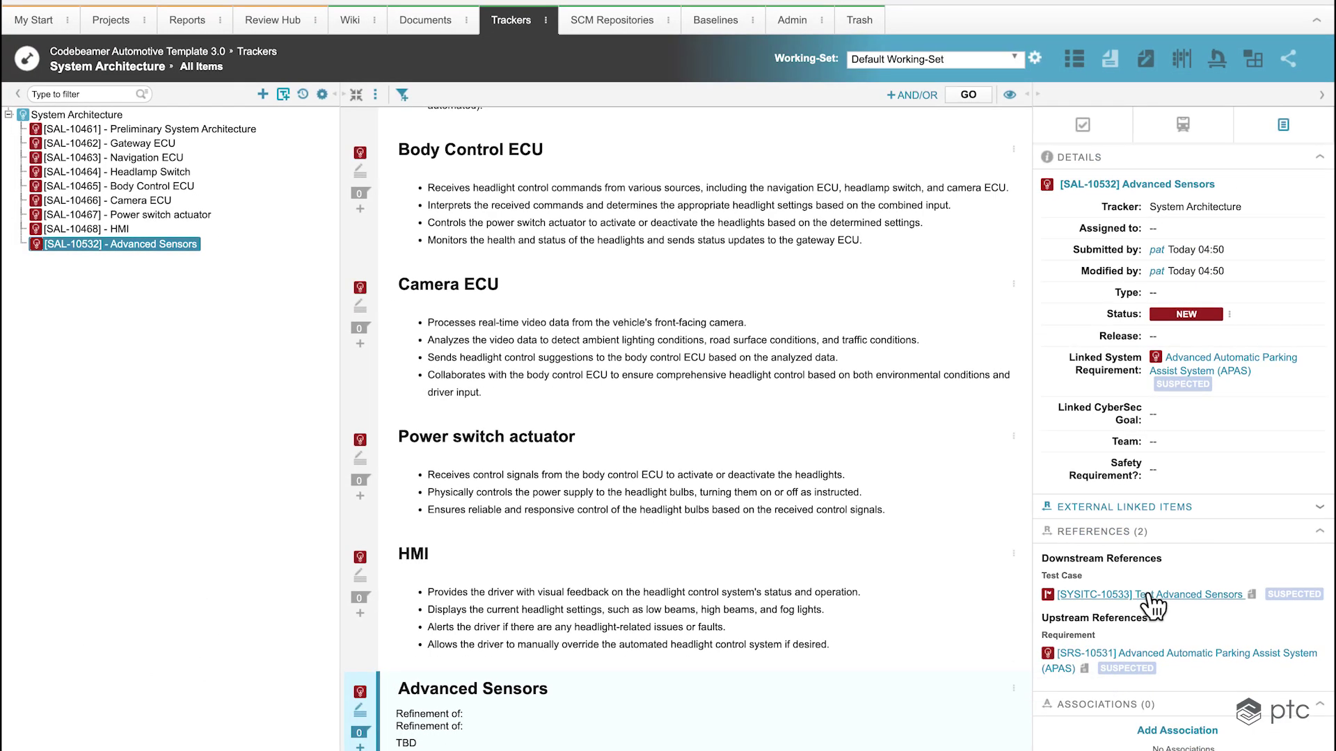
{"action": "mouse_move", "coordinate": [1074, 607]}
{"action": "left_click", "coordinate": [1149, 596]}
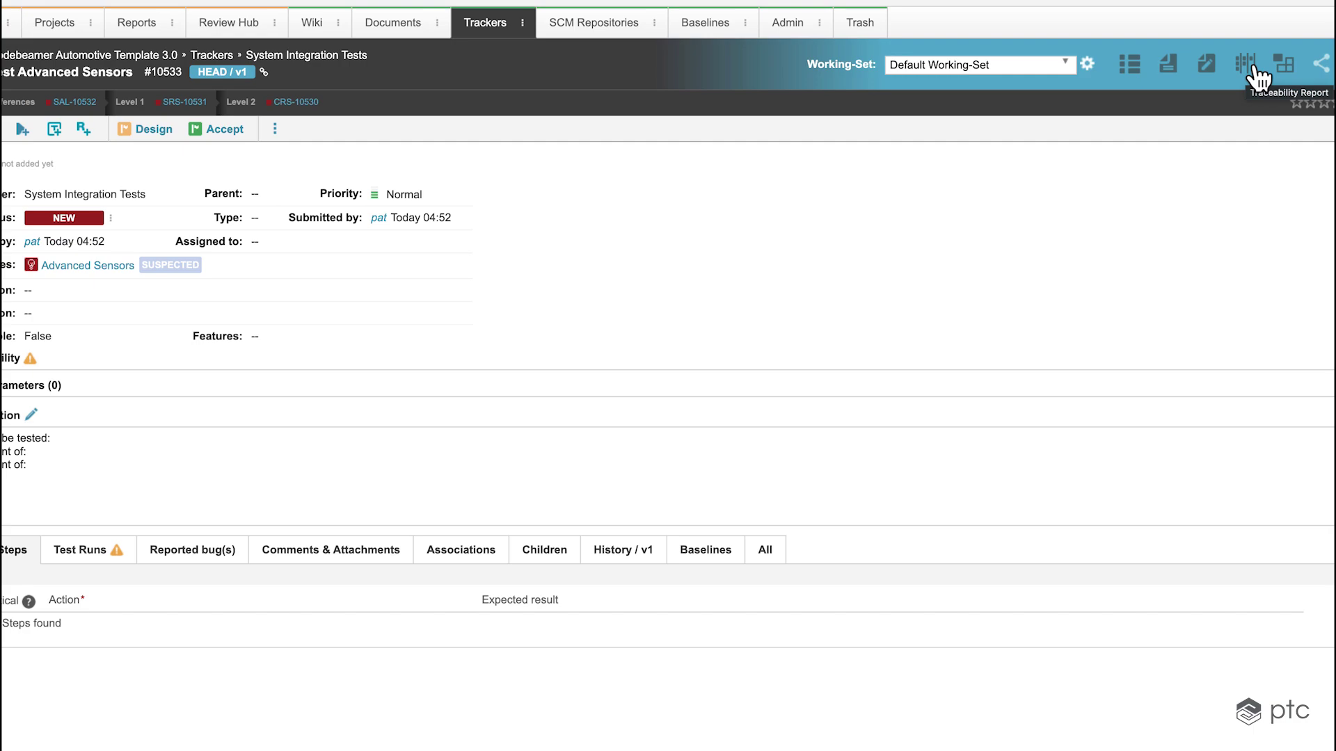
Open the saved report finder from the test case's Traceability Report and sort the reports by modification date, newest first
{"action": "left_click", "coordinate": [1256, 66]}
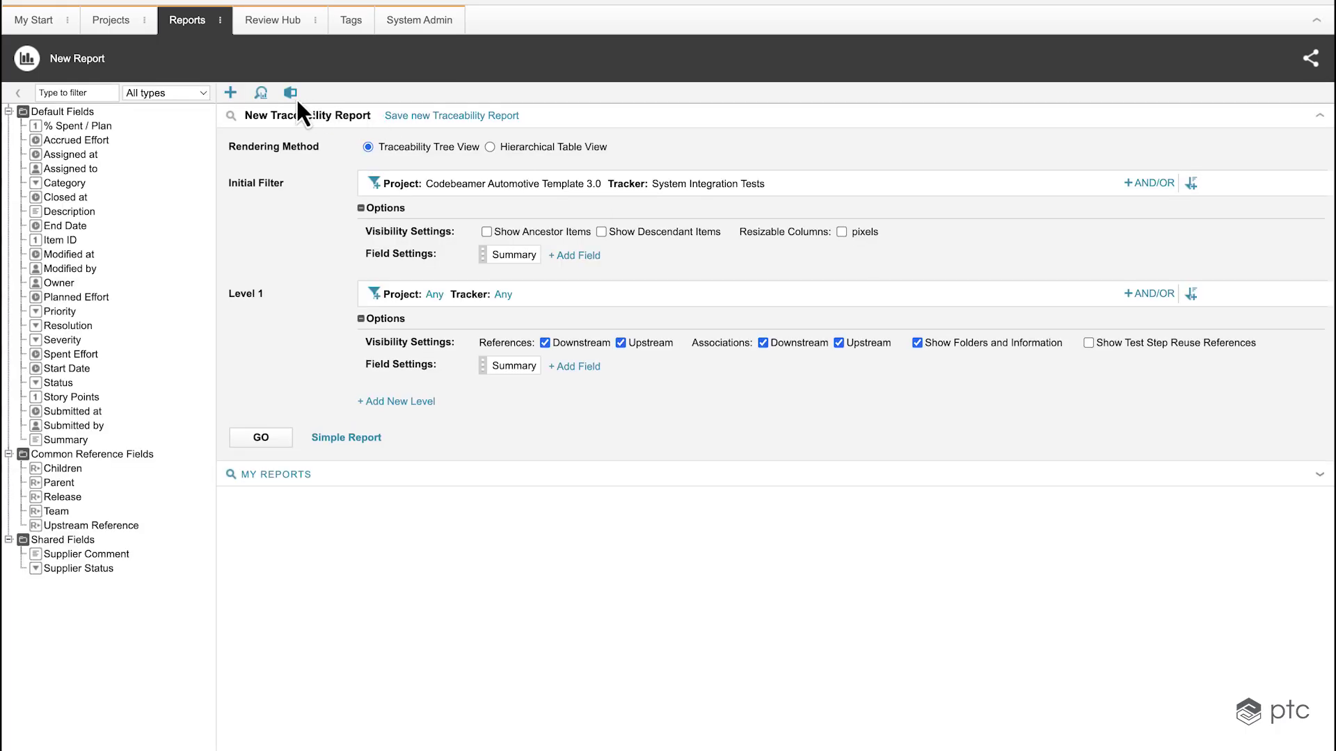
{"action": "left_click", "coordinate": [260, 94]}
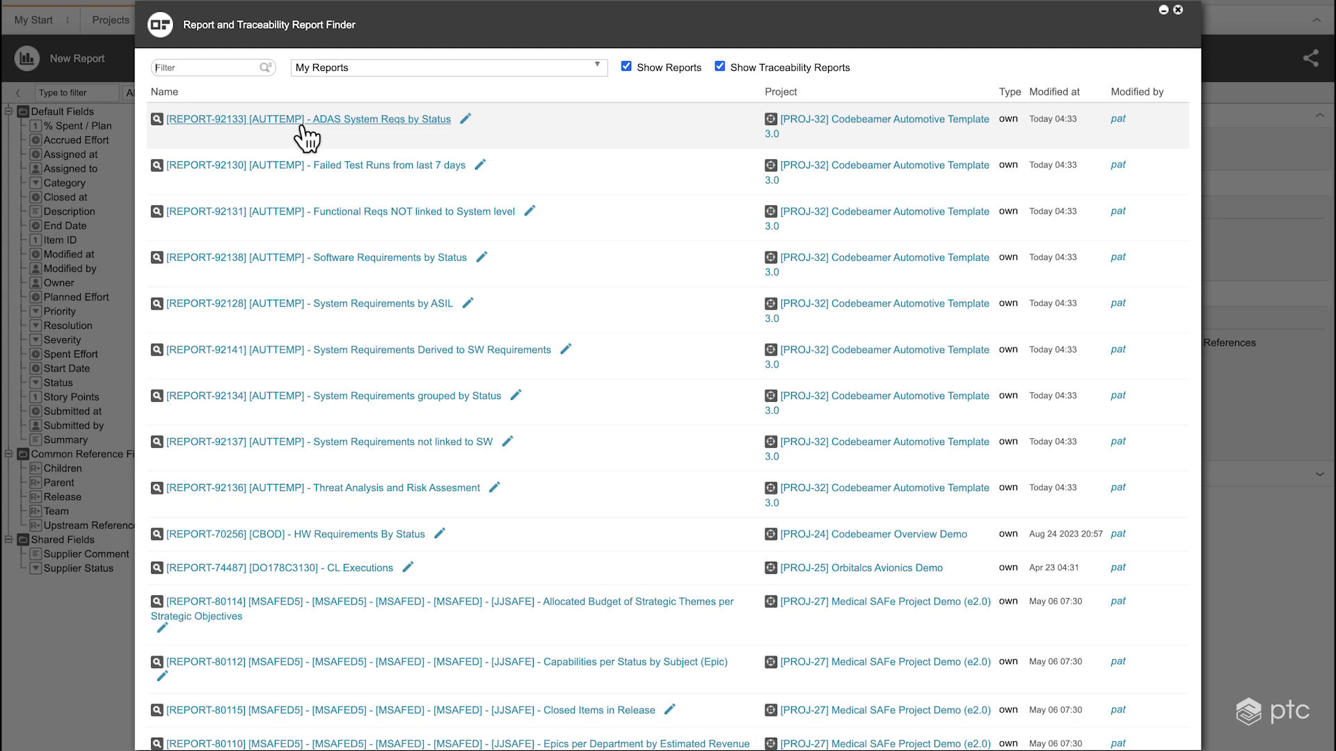
{"action": "left_click", "coordinate": [1050, 99]}
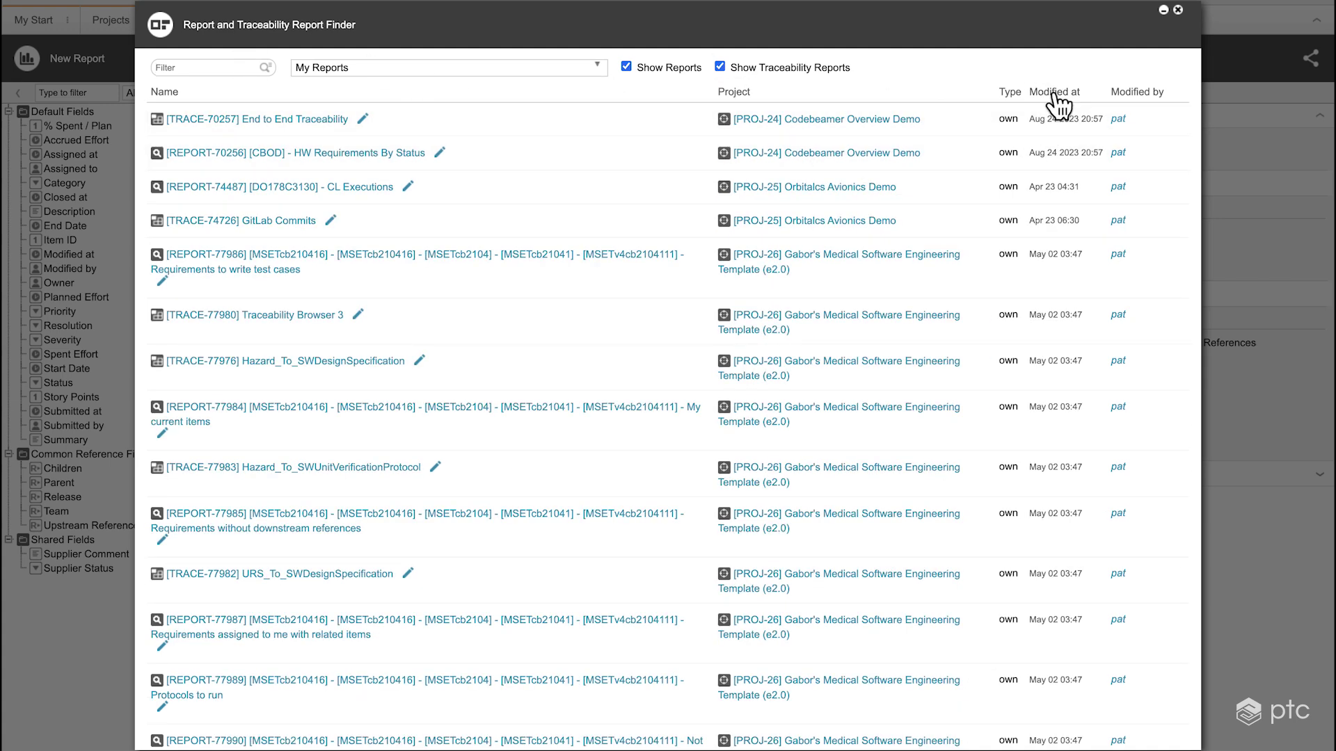
{"action": "left_click", "coordinate": [1057, 101]}
Open the Video Demo Report and examine the traceability chain from the Automatic parking customer requirement through to the Level 3 test case
{"action": "left_click", "coordinate": [281, 121]}
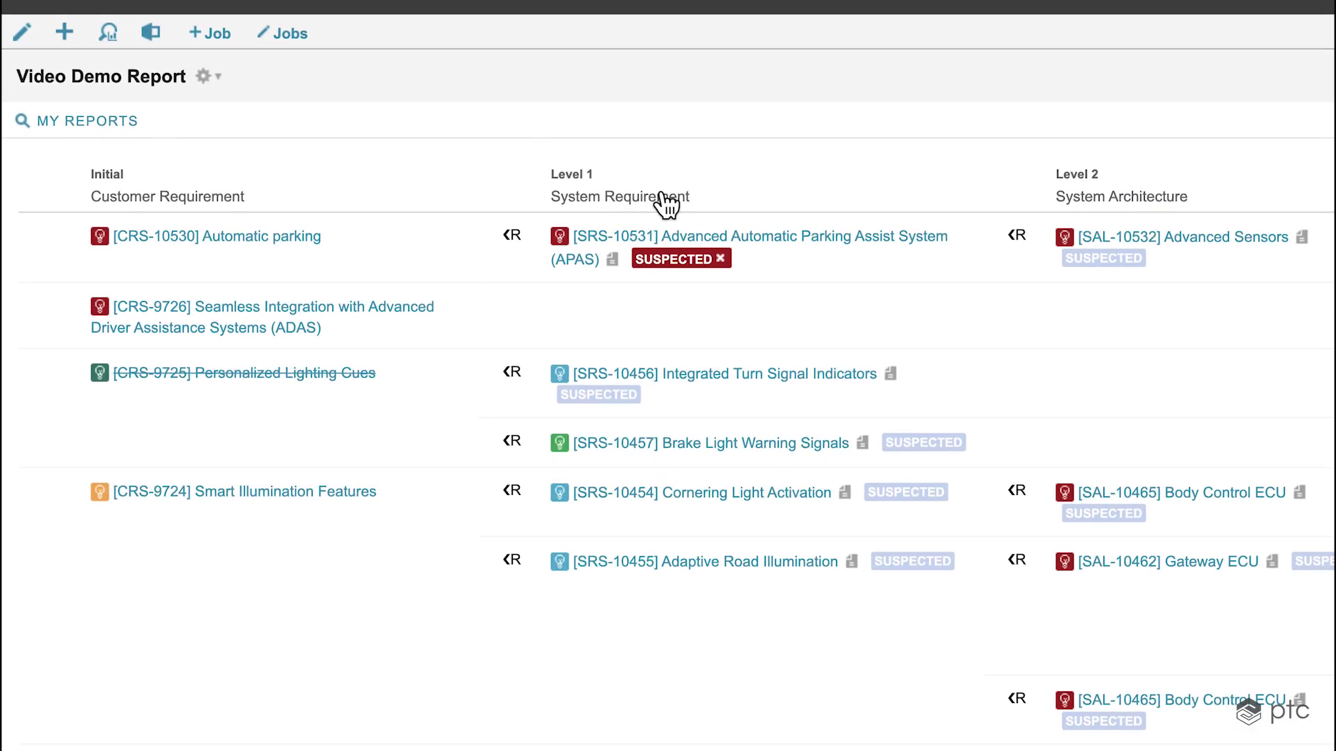
{"action": "scroll", "coordinate": [667, 203], "scroll_direction": "right", "scroll_amount": 5}
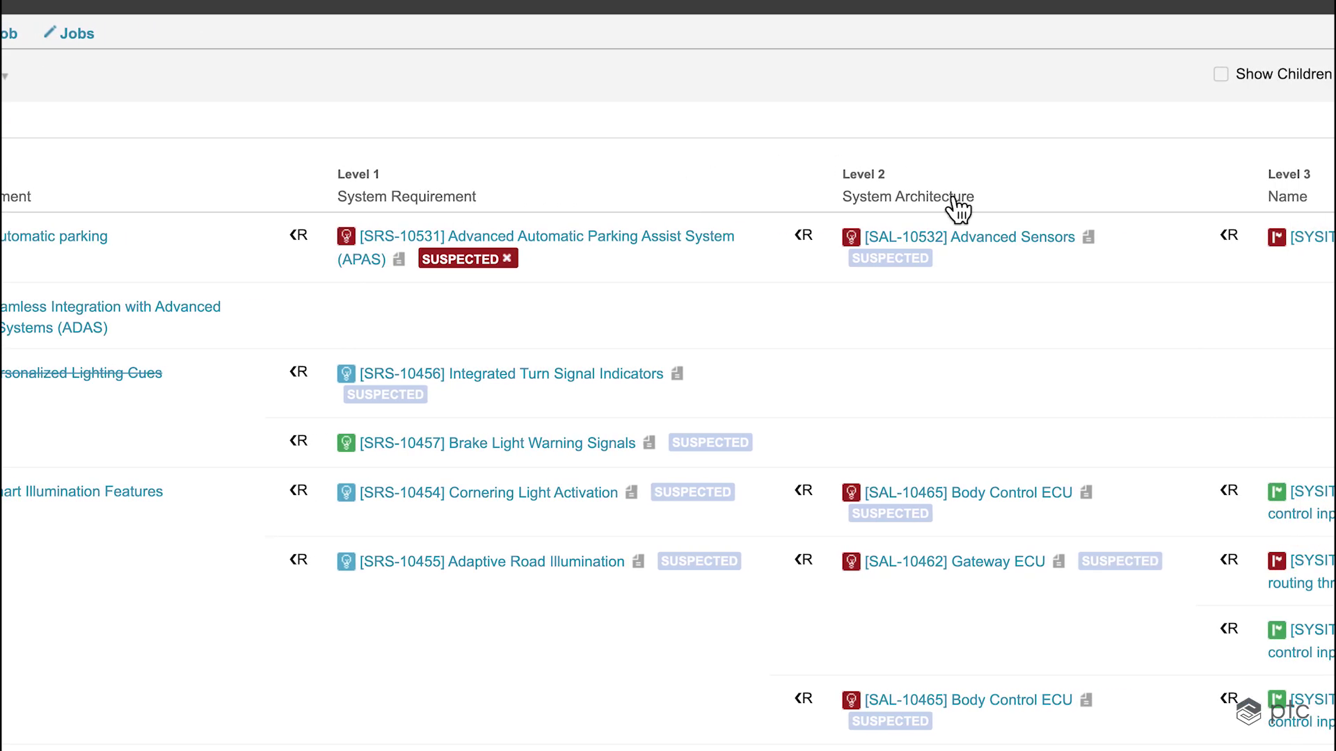
{"action": "scroll", "coordinate": [958, 209], "scroll_direction": "right", "scroll_amount": 3}
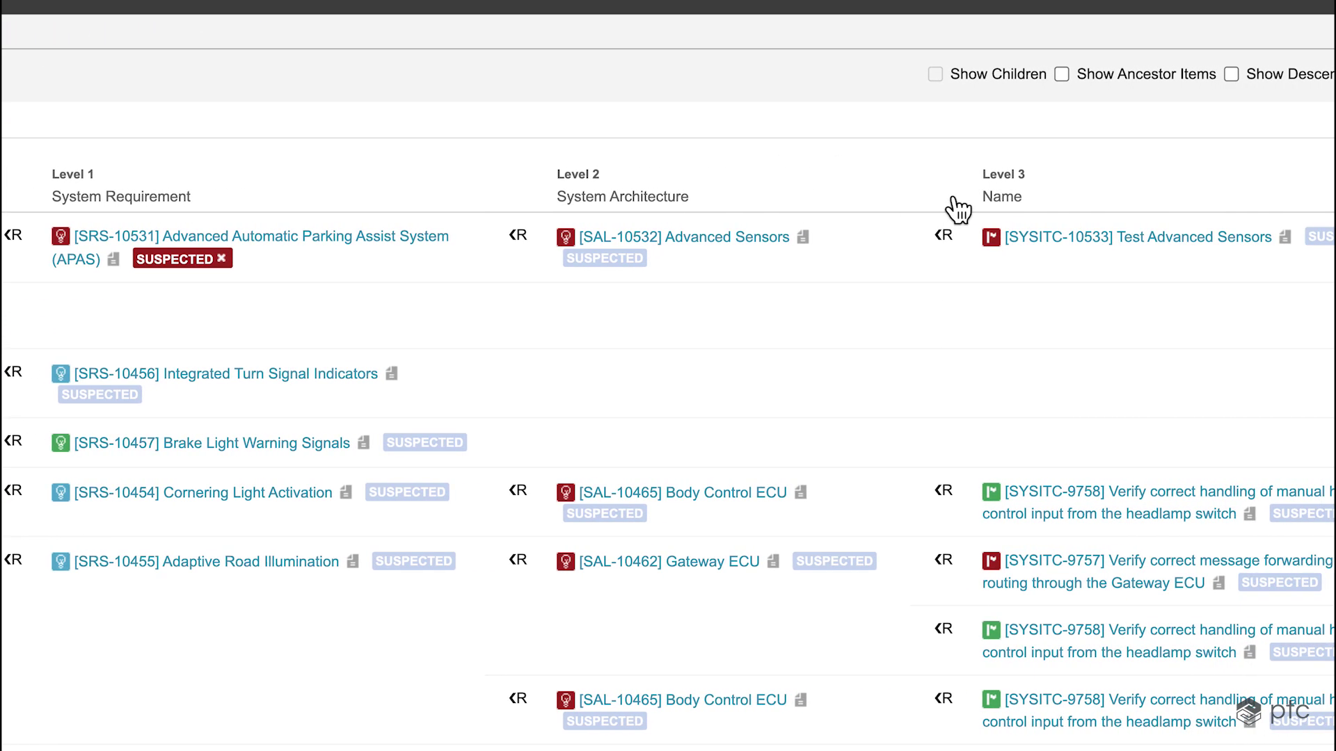